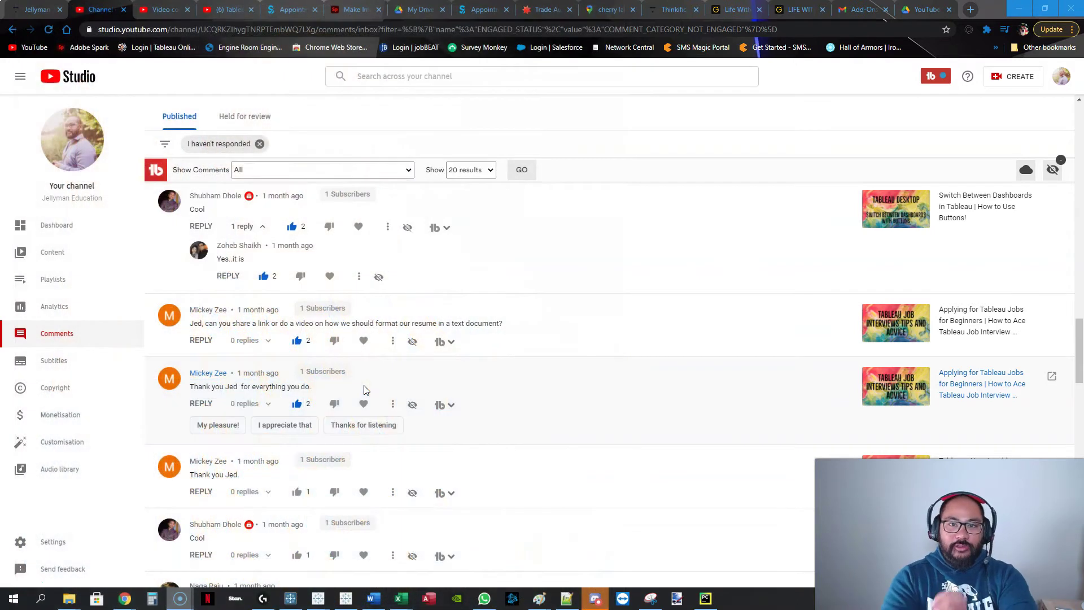
Select the viewer's comment asking how to format a resume in a text document.
left_click_drag(504, 324, 194, 324)
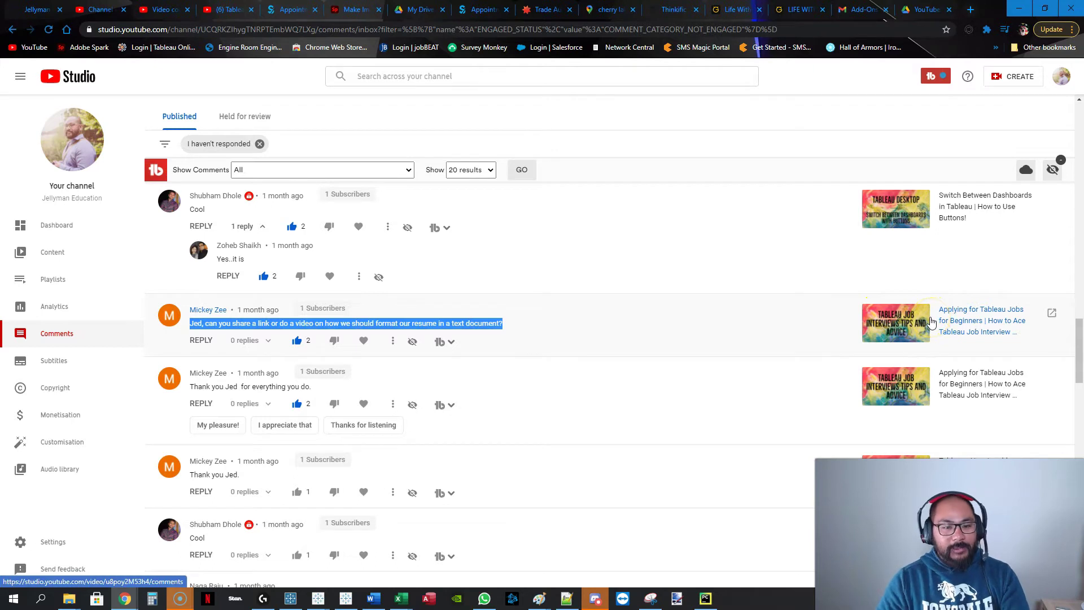
Deselect the resume-formatting comment and scroll the page back up.
left_click(264, 324)
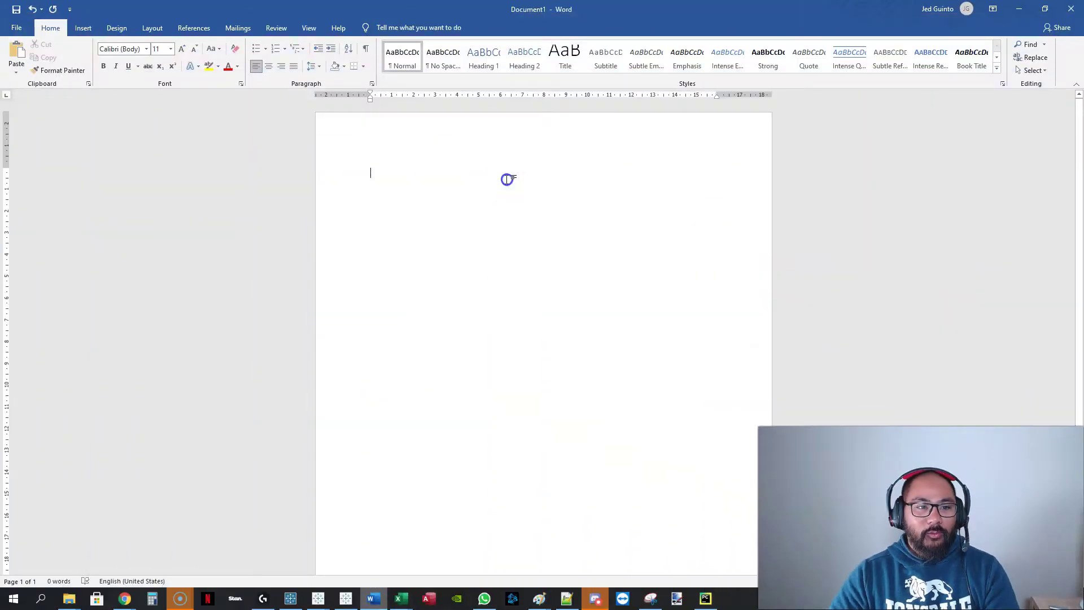
scroll(508, 179, "up", 8, "ctrl")
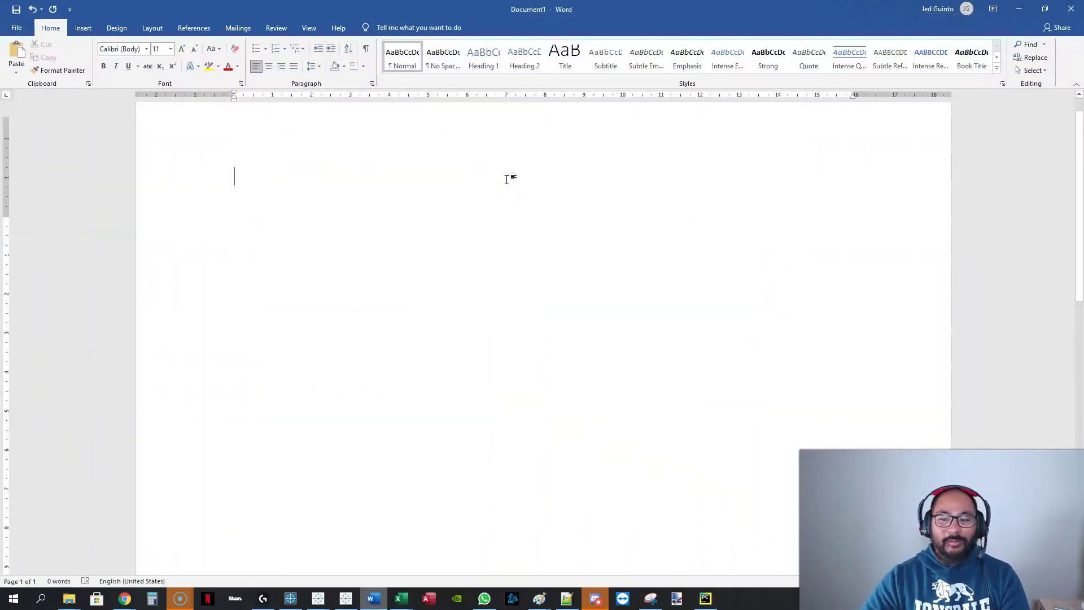
On the blank page, type the author's name, 'Analyst' and 'Contac' on separate lines.
left_click(339, 213)
left_click(263, 228)
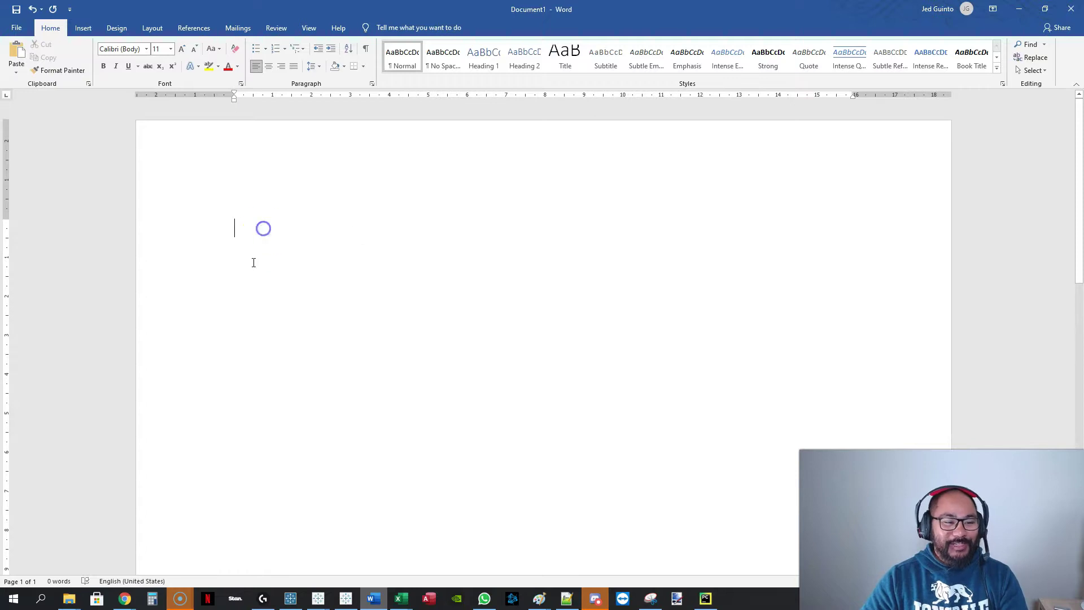
left_click(454, 270)
left_click(567, 298)
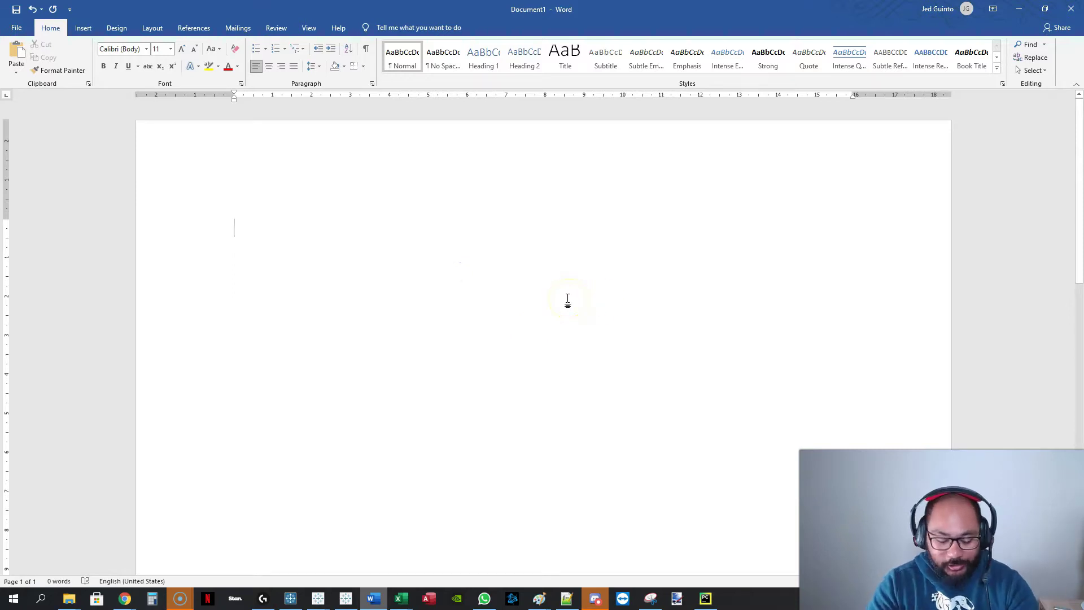
key("Return")
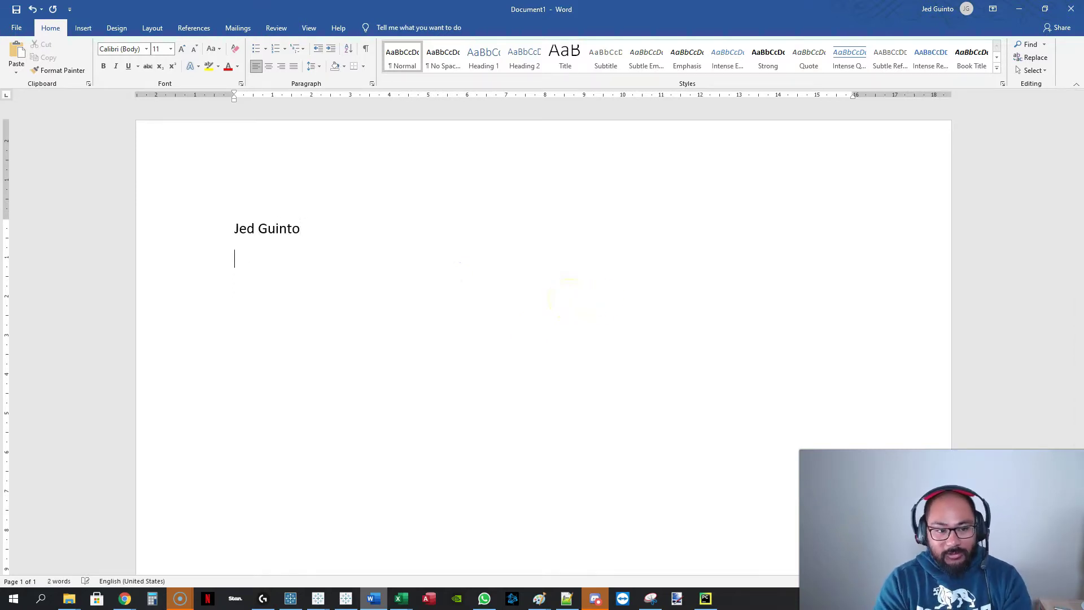
type("Analyst")
key("Return")
type("Contact De")
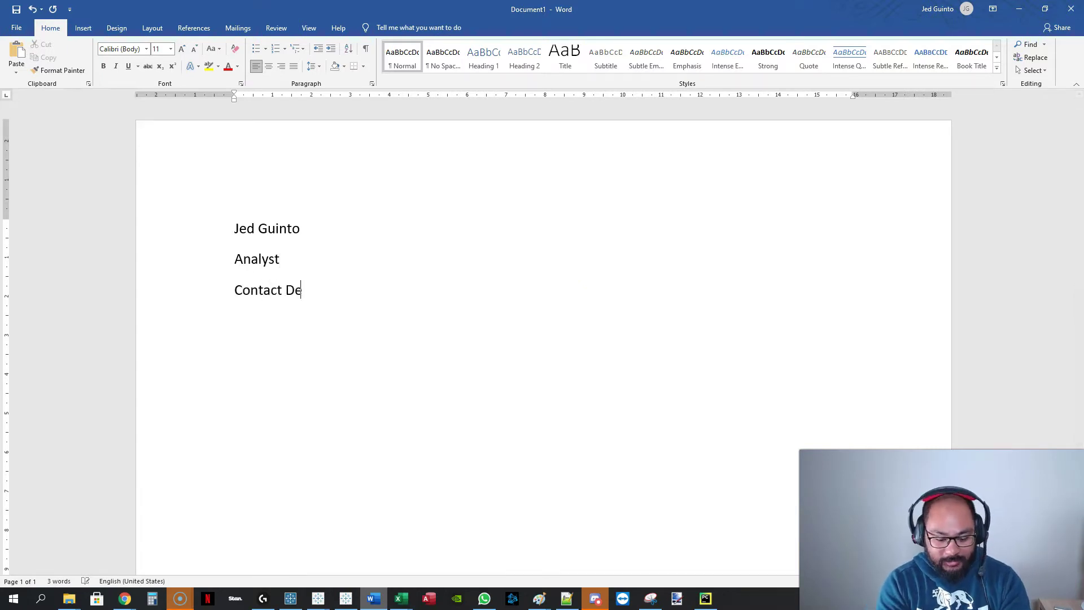
Apply the Title style to the name line and Subtitle style to Analyst.
left_click(156, 232)
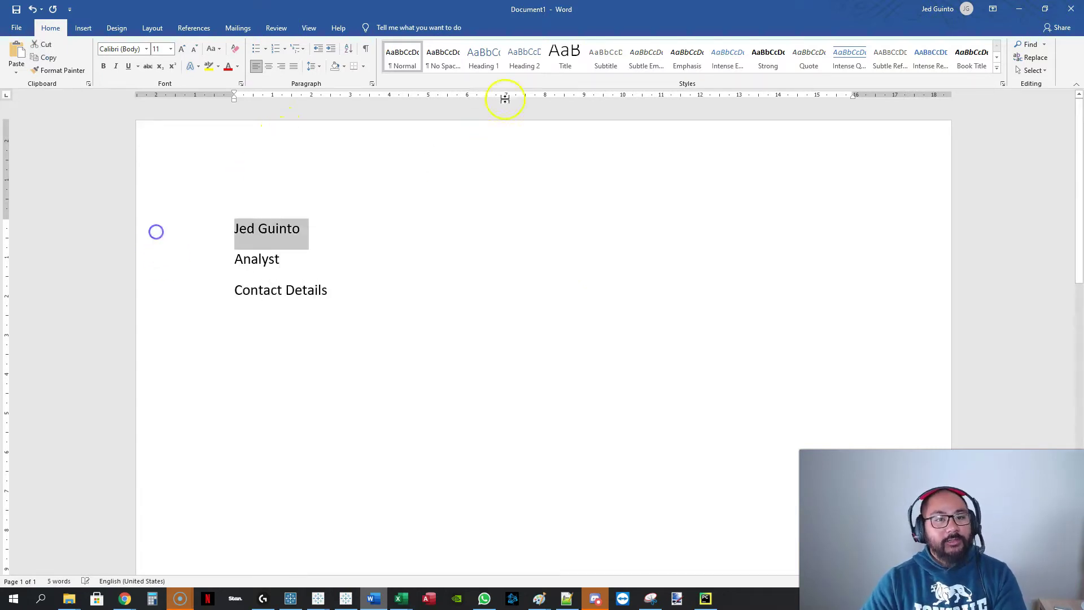
left_click(564, 57)
left_click(201, 277)
left_click(606, 56)
Add 'Phone' and 'Em/Mob' lines to the contact section.
left_click(234, 305)
key("Return")
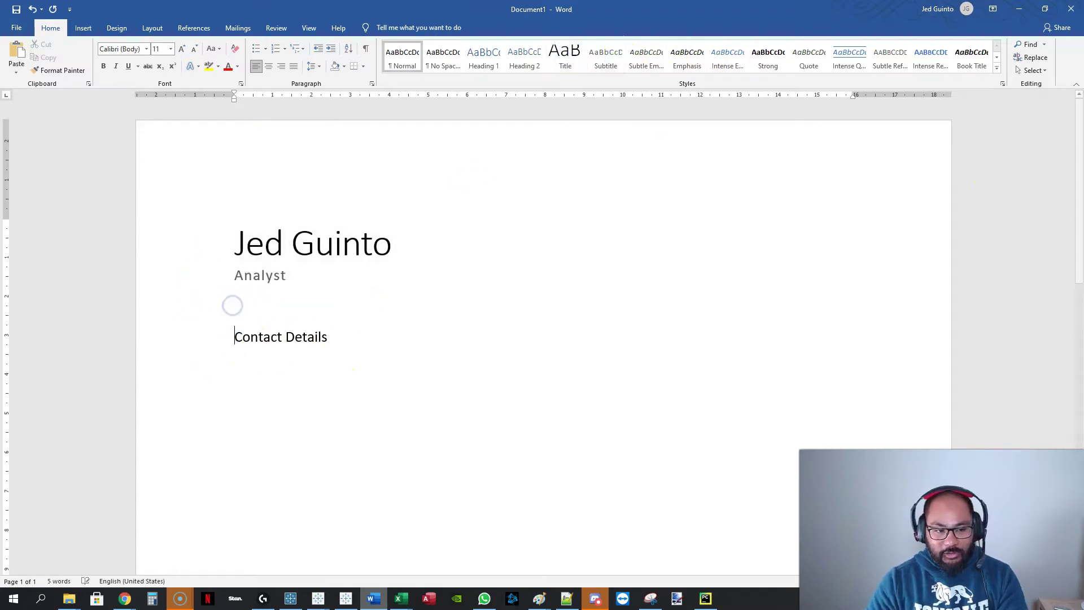
type("Phone")
key("Return")
type("Email")
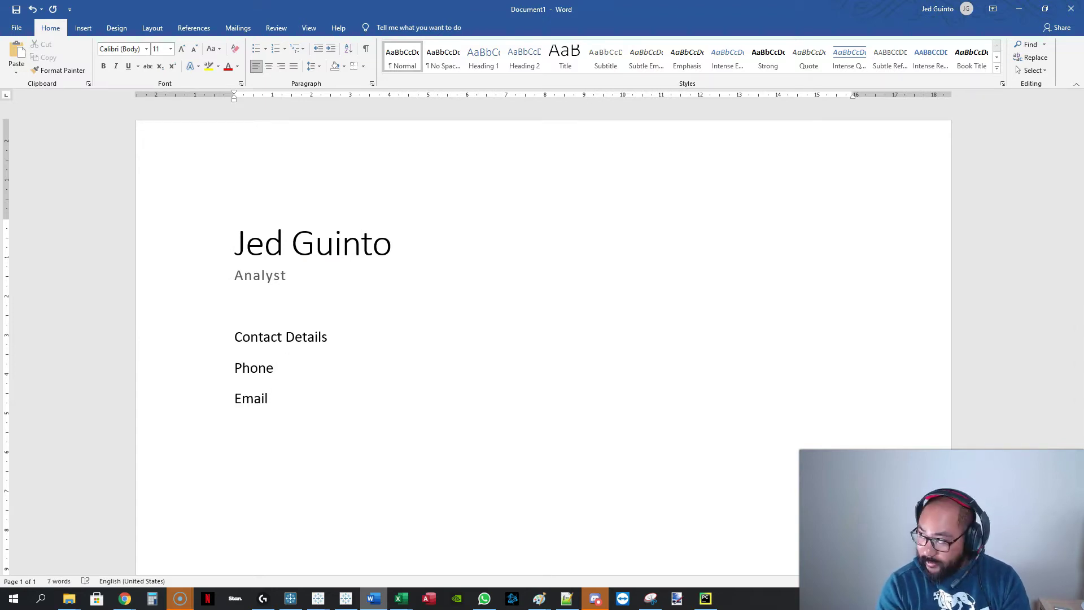
type("/Mobile")
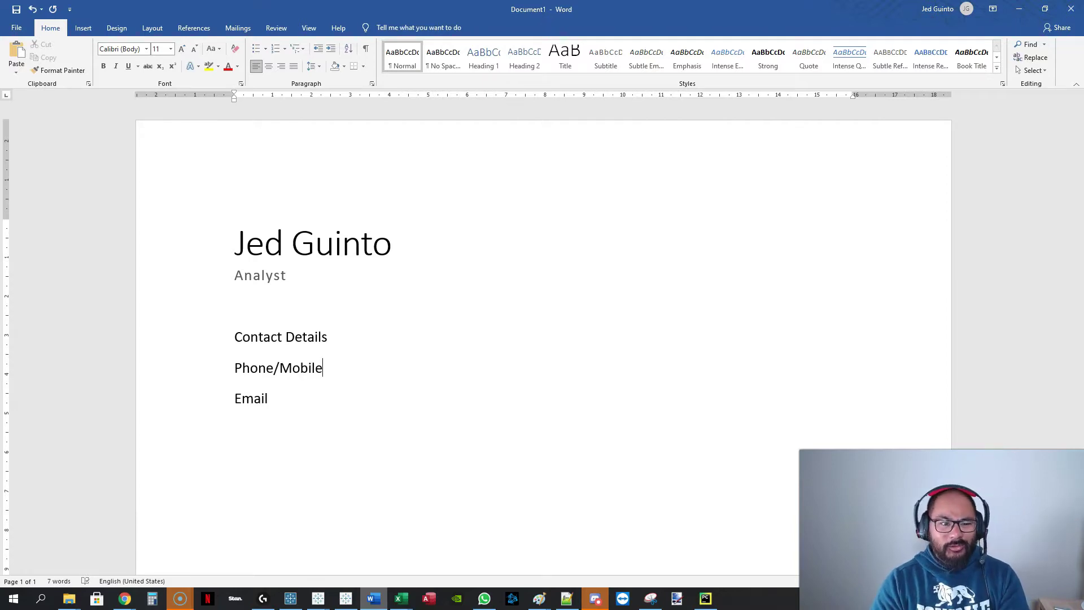
Add a 'Linkedin Profile!!!!!!!!!!' line below Email and highlight it in yellow.
scroll(395, 320, "down", 3)
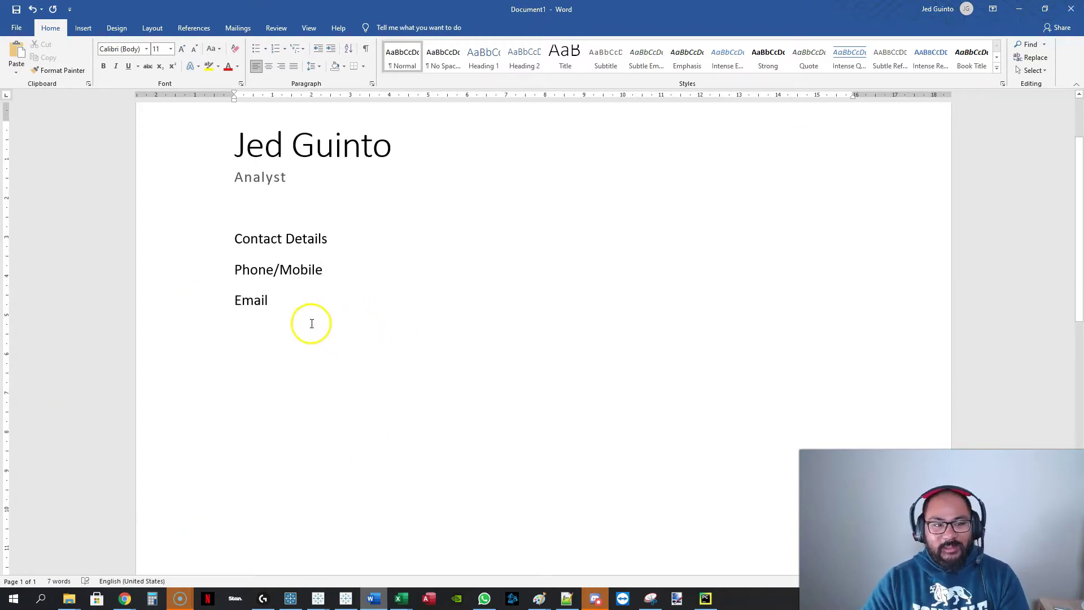
left_click_drag(290, 299, 188, 262)
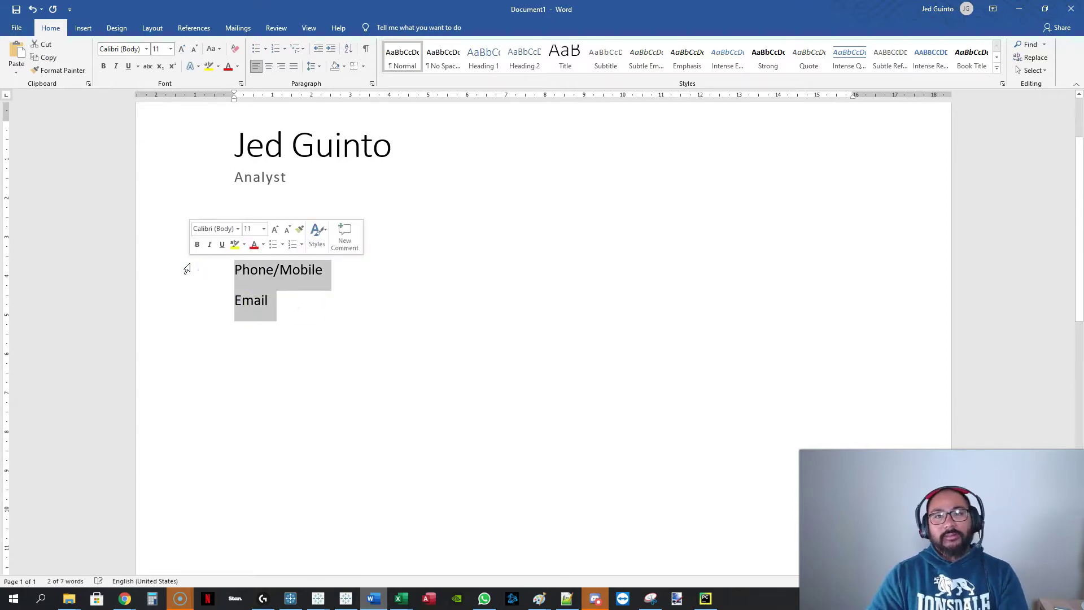
left_click(346, 311)
key("Return")
type("Linkedin Profile!!")
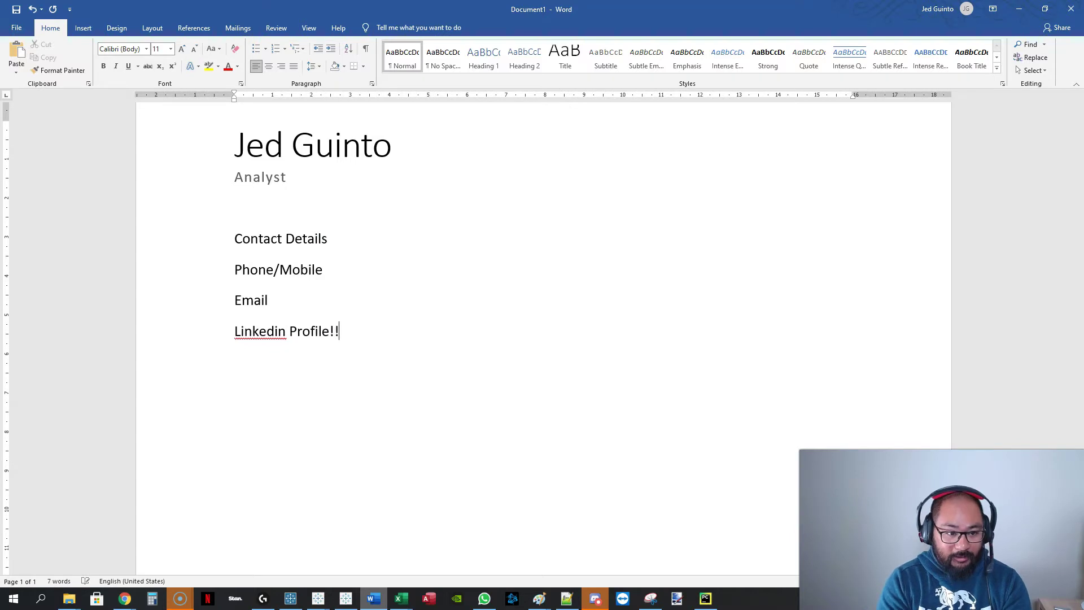
type("!!!!!!!!")
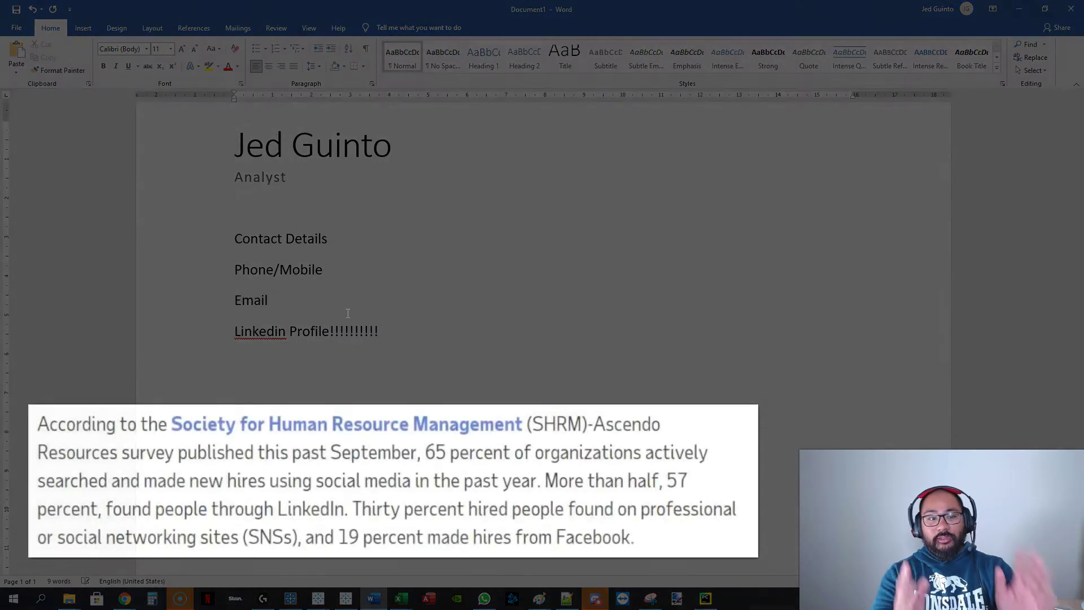
left_click(205, 341)
left_click(215, 66)
left_click(441, 353)
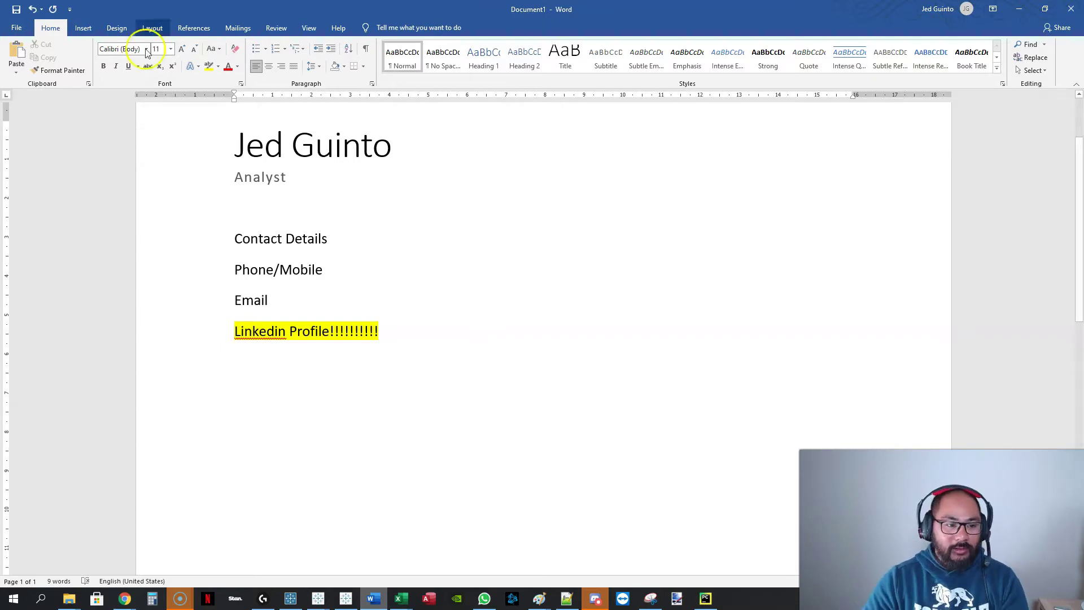
Bold the Contact Details heading with Ctrl+B and move to the empty line below the contacts.
left_click(174, 342)
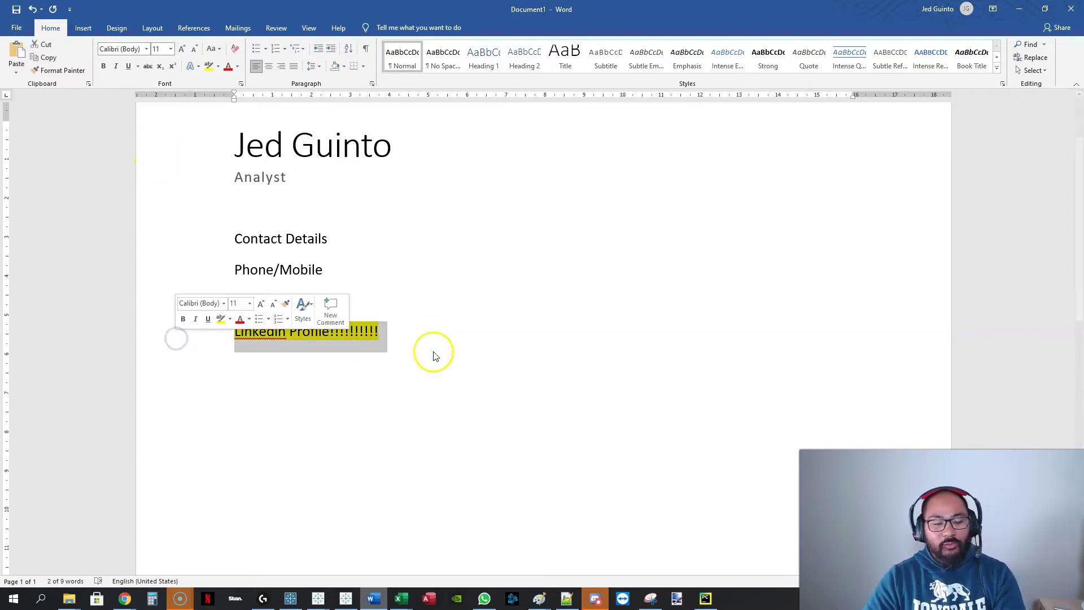
left_click(430, 328)
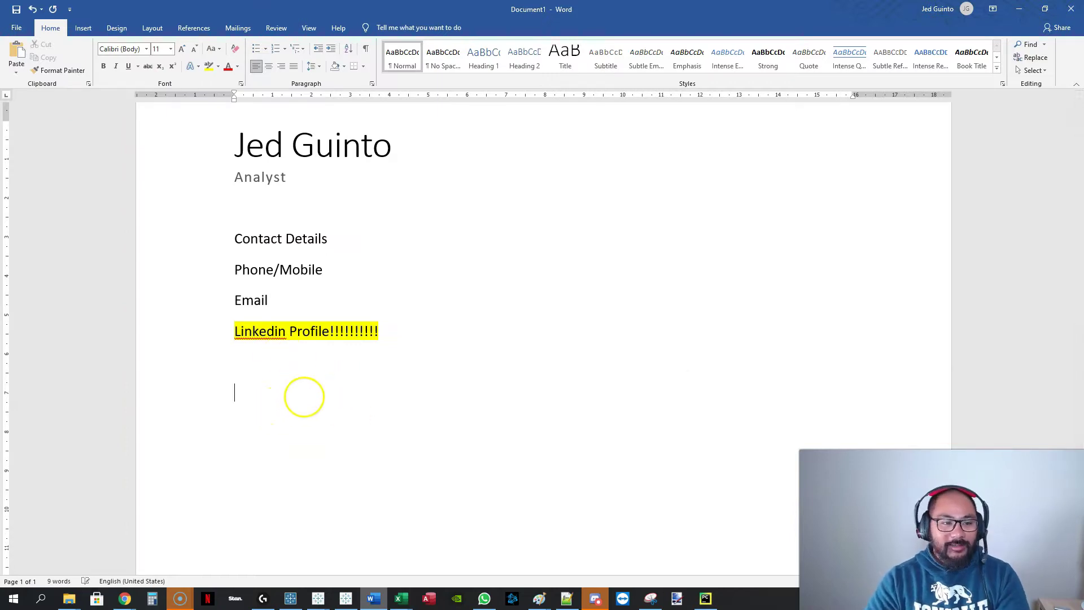
left_click(195, 242)
key("ctrl+b")
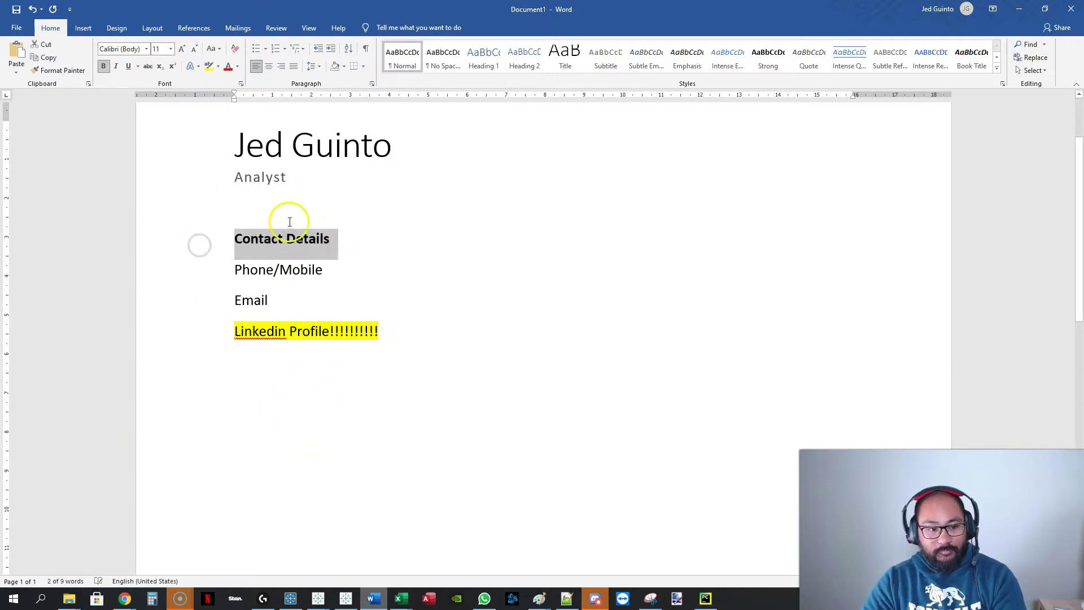
left_click_drag(180, 243, 182, 348)
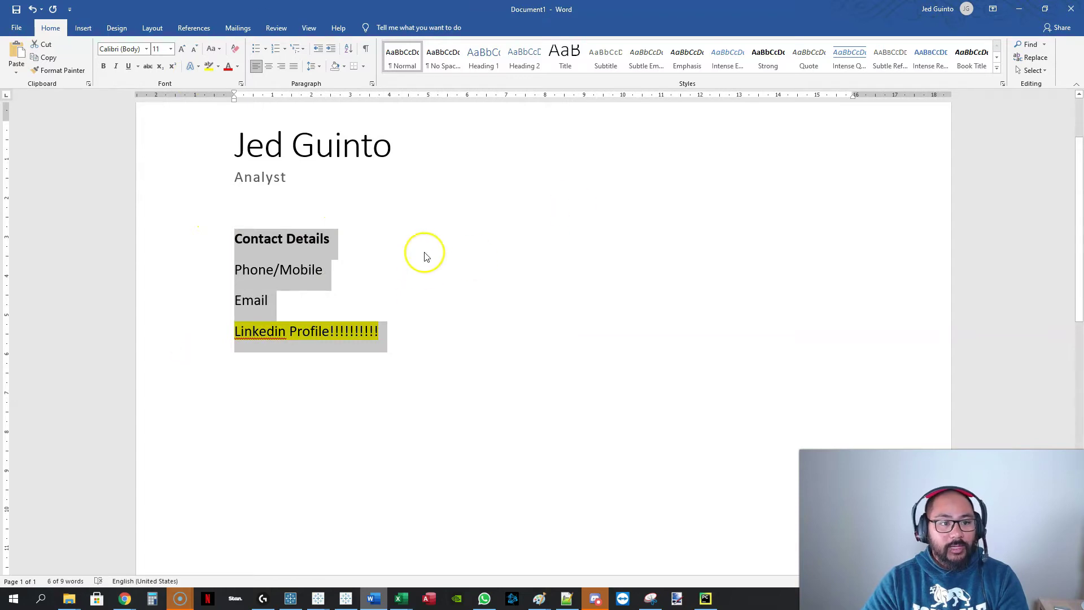
left_click(167, 244)
left_click(218, 412)
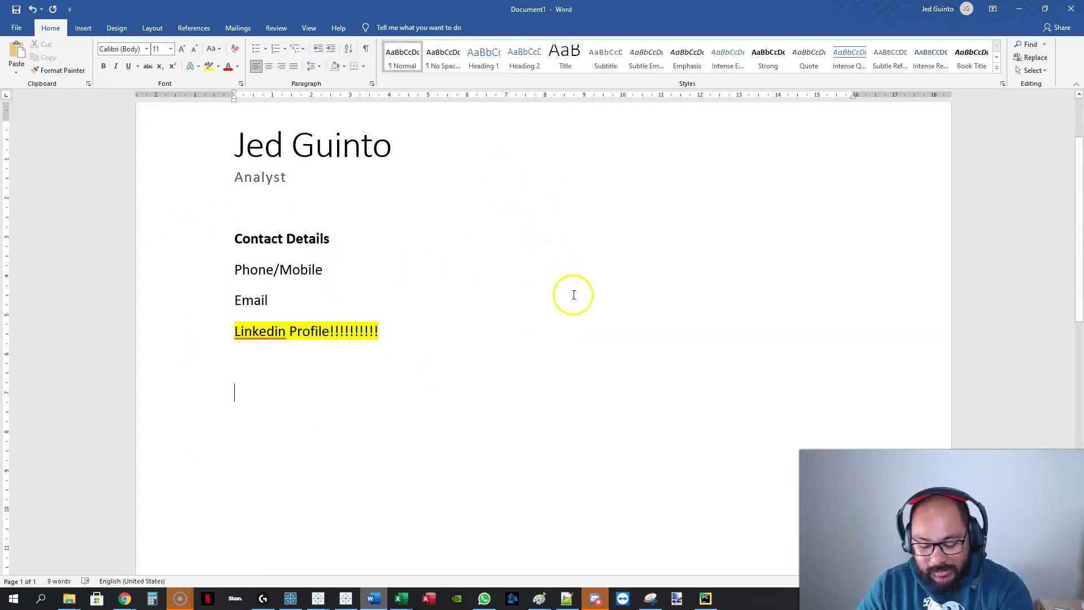
scroll(566, 286, "down", 2)
scroll(544, 274, "up", 1)
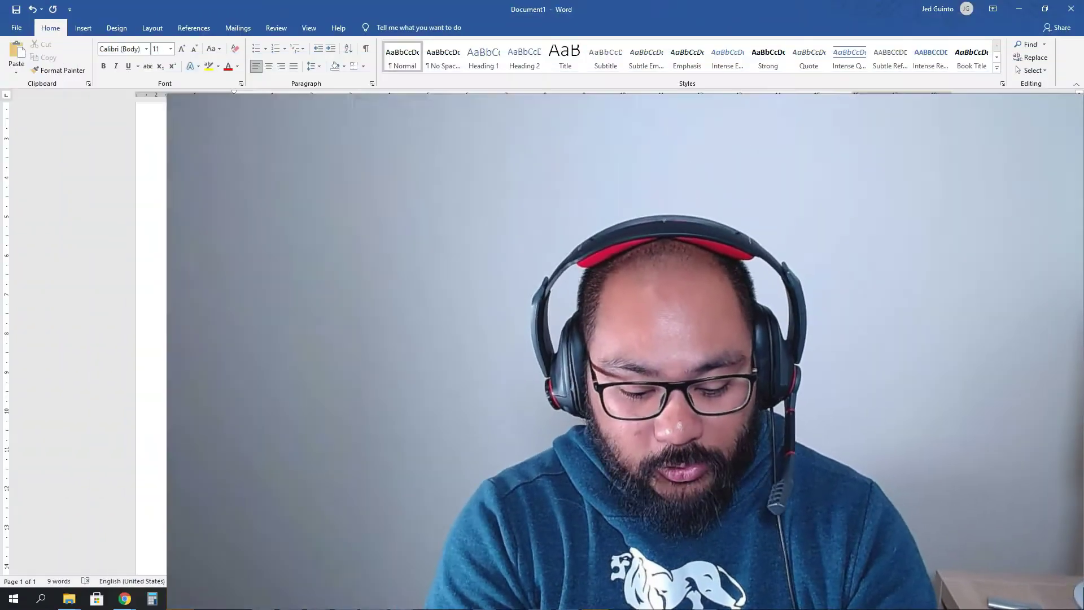
Type a bold 'Experience/Training' heading and start a new paragraph below it.
type("Experience/Training")
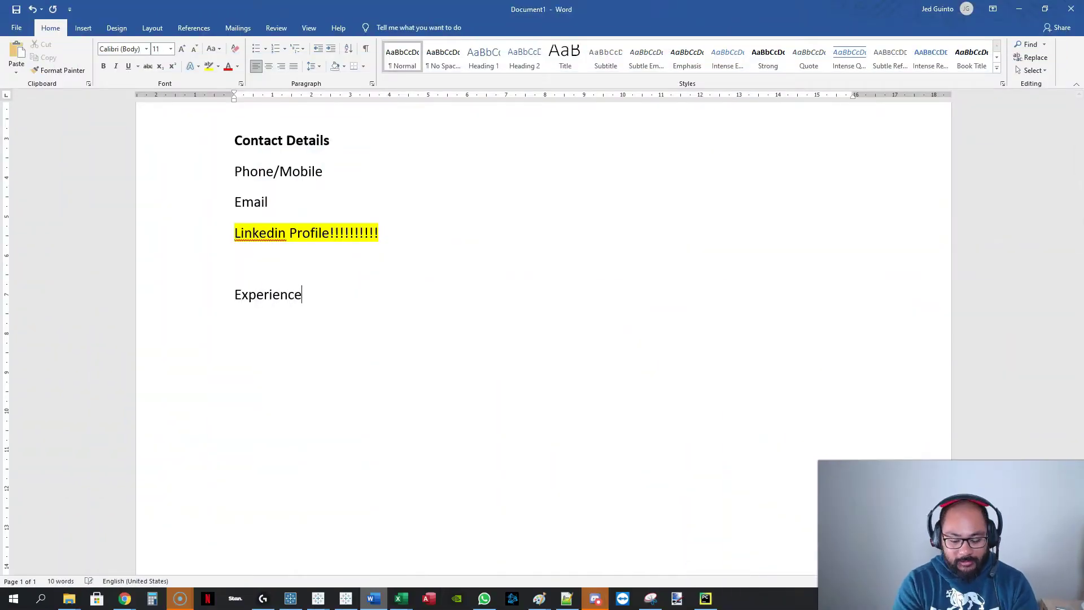
triple_click(295, 307)
key("ctrl+b")
left_click(297, 313)
key("Return")
Add '2020 - Commonwealth Bank' with bullets 'Prepared Reports' and 'Optimized processing'.
type("2020")
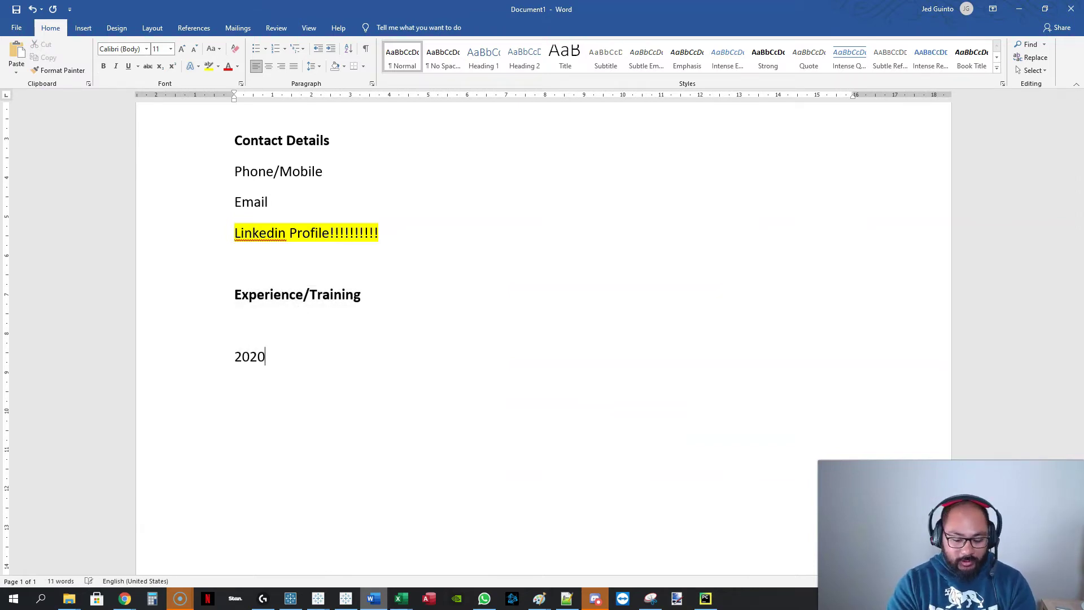
type(" - Commonwe")
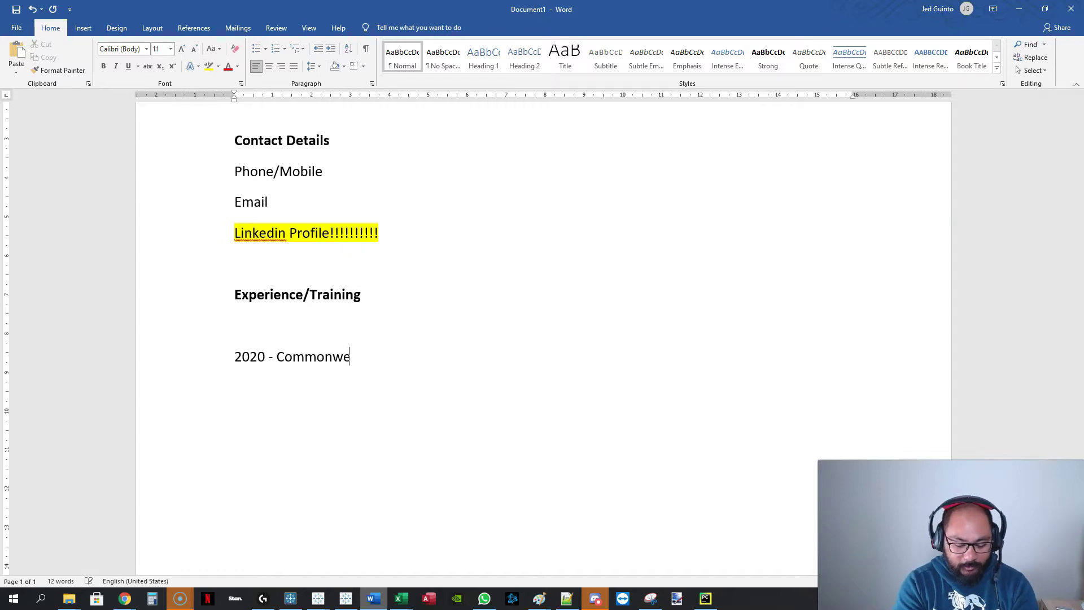
type("alth Bank")
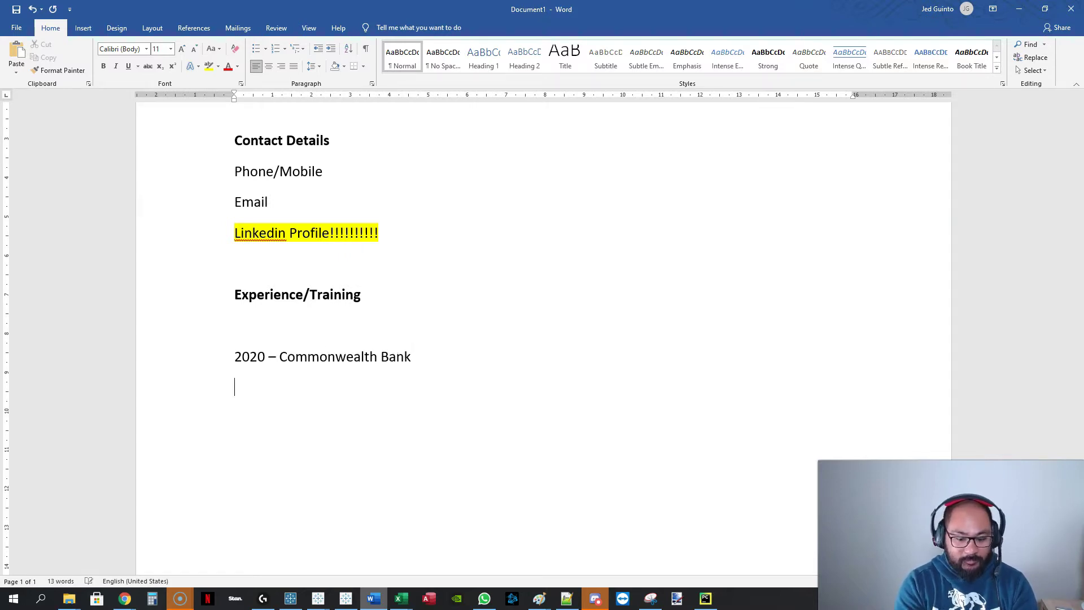
key("Return")
type("* Prepared Reports")
key("Return")
type("O")
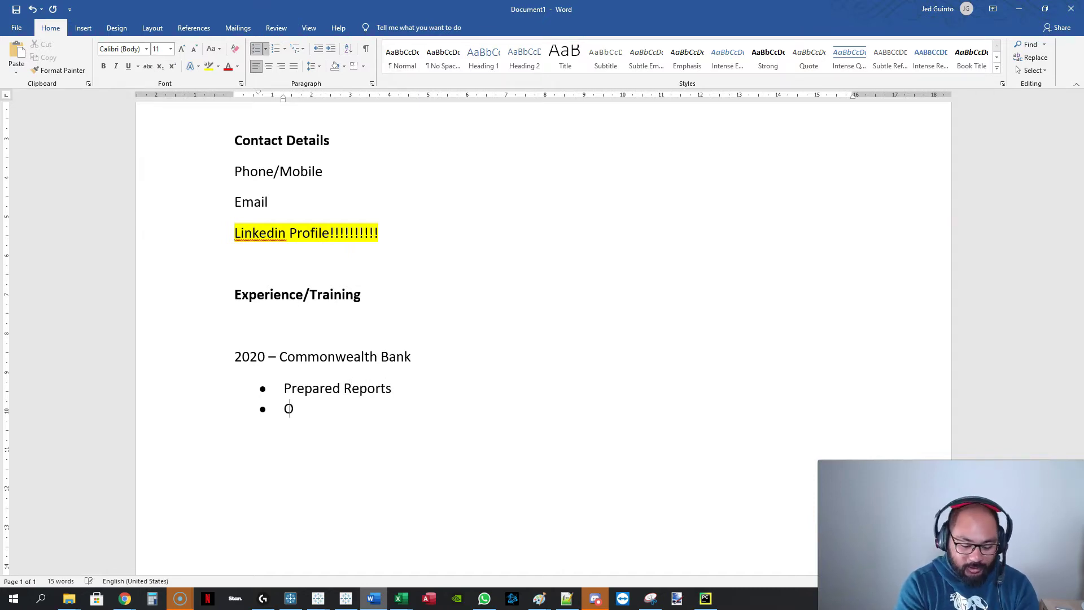
type("ptimized processing")
key("Return")
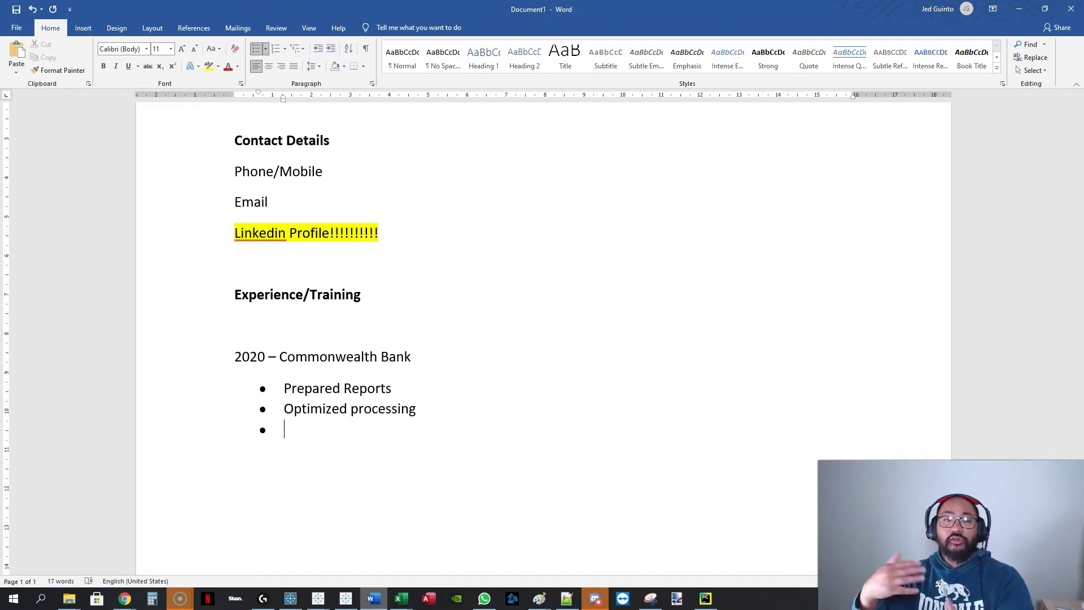
Make the '2020 – Commonwealth Bank' line bold.
left_click(303, 423)
mouse_move(189, 415)
left_mouse_down()
mouse_move(191, 402)
mouse_move(205, 429)
left_mouse_up()
left_click_drag(184, 353, 225, 450)
left_click(208, 354)
left_click(453, 367)
left_click(172, 374)
key("ctrl+b")
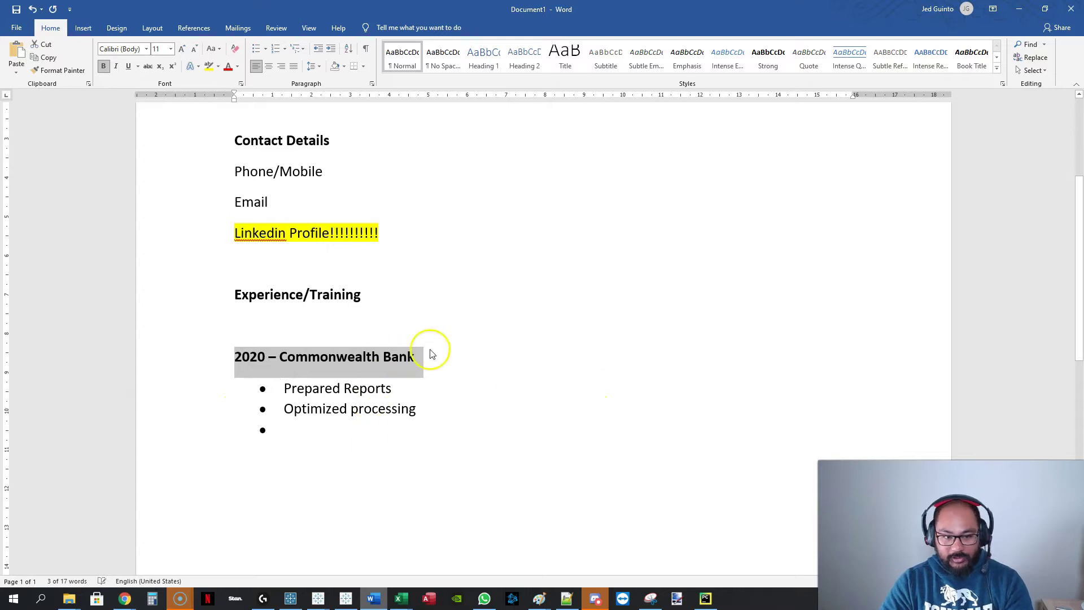
Add an 'Analyst' line below the employer and delete the bulleted duty lines.
left_click(461, 357)
key("Return")
type("Analyst")
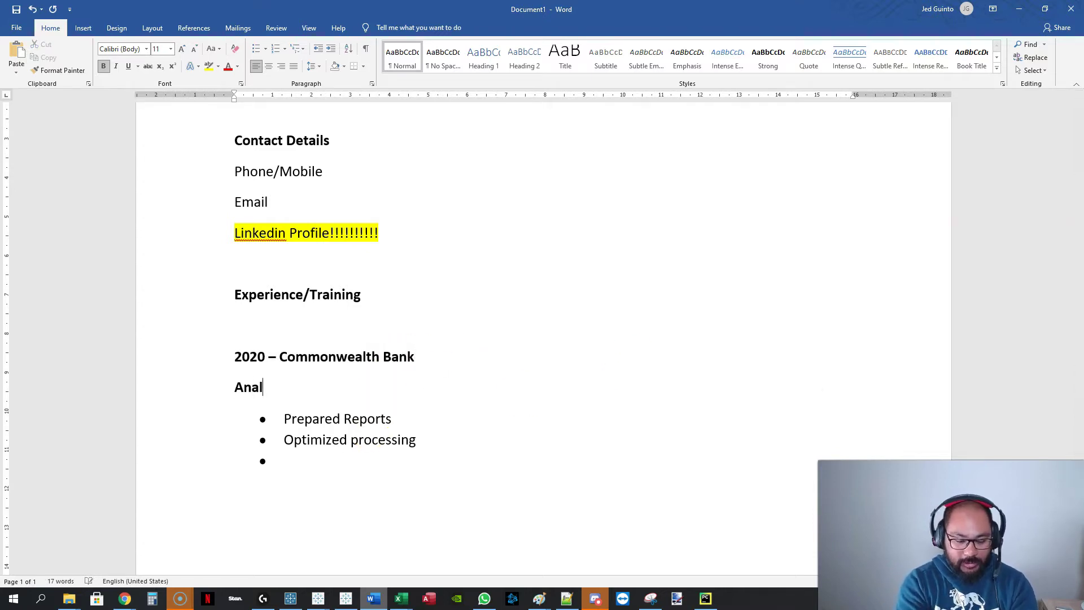
left_click(483, 387)
left_click_drag(199, 420, 203, 473)
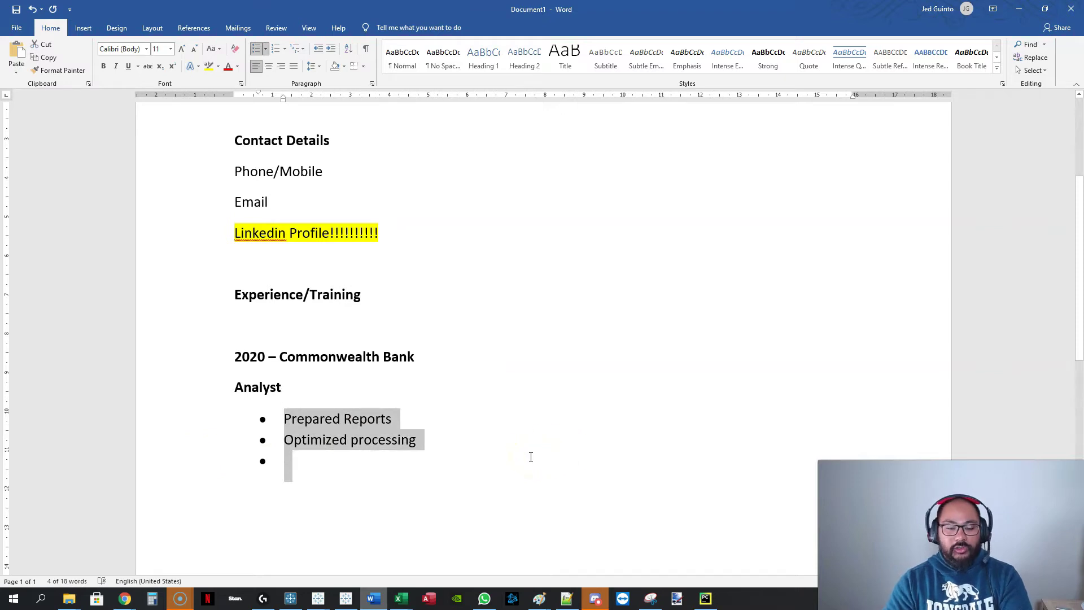
key("Delete")
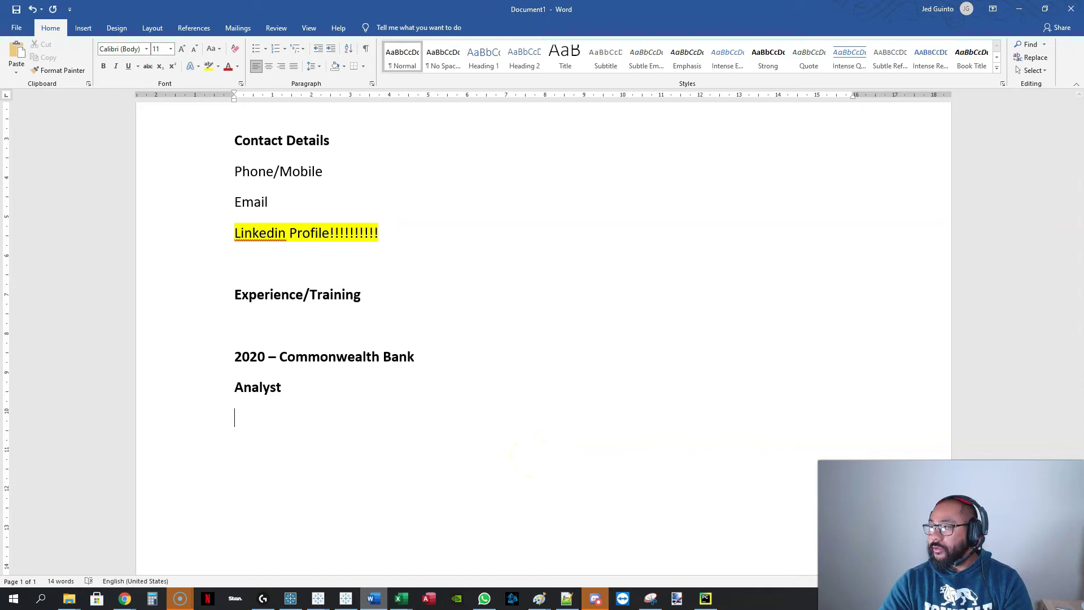
key("alt+Tab")
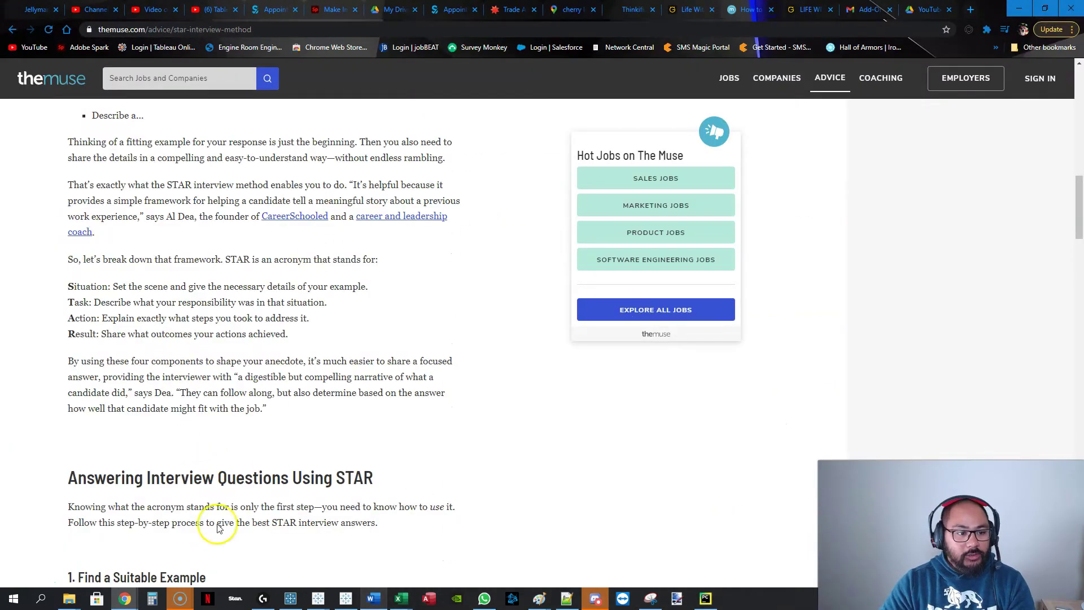
Select the article's four STAR lines, from Situation through Result.
scroll(62, 294, "up", 2)
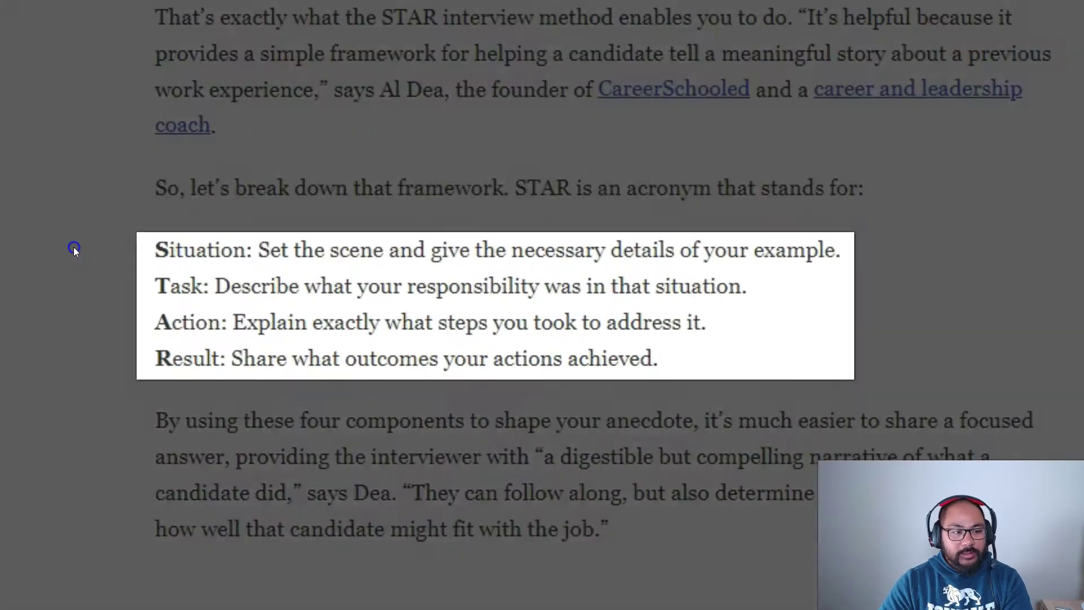
left_click_drag(34, 335, 148, 371)
left_click_drag(356, 390, 82, 367)
left_click_drag(191, 298, 174, 227)
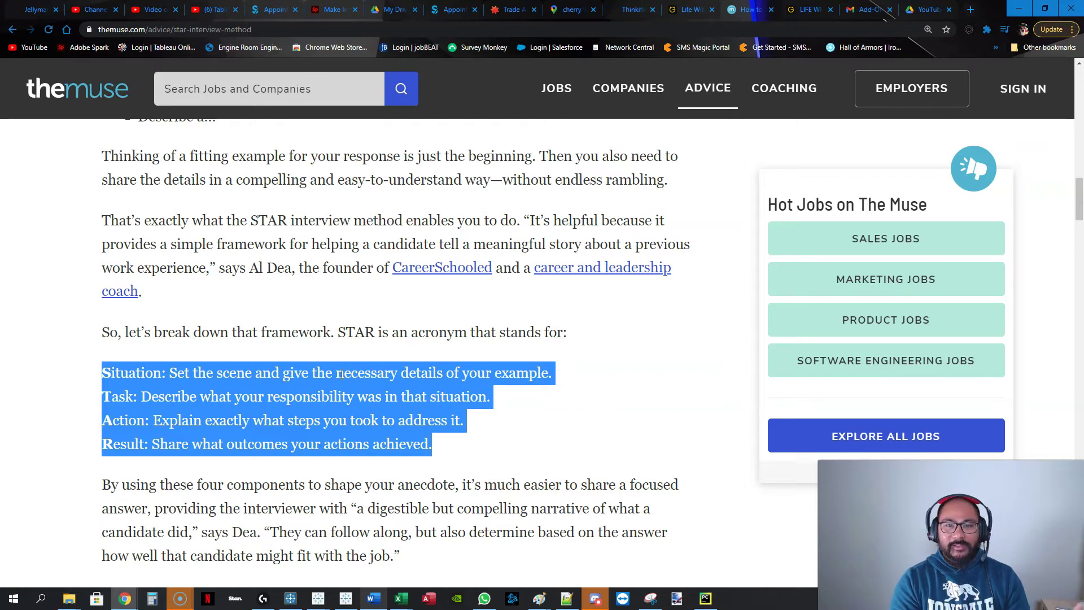
Select the whole Situation-to-Result STAR list in the article again.
left_click(443, 454)
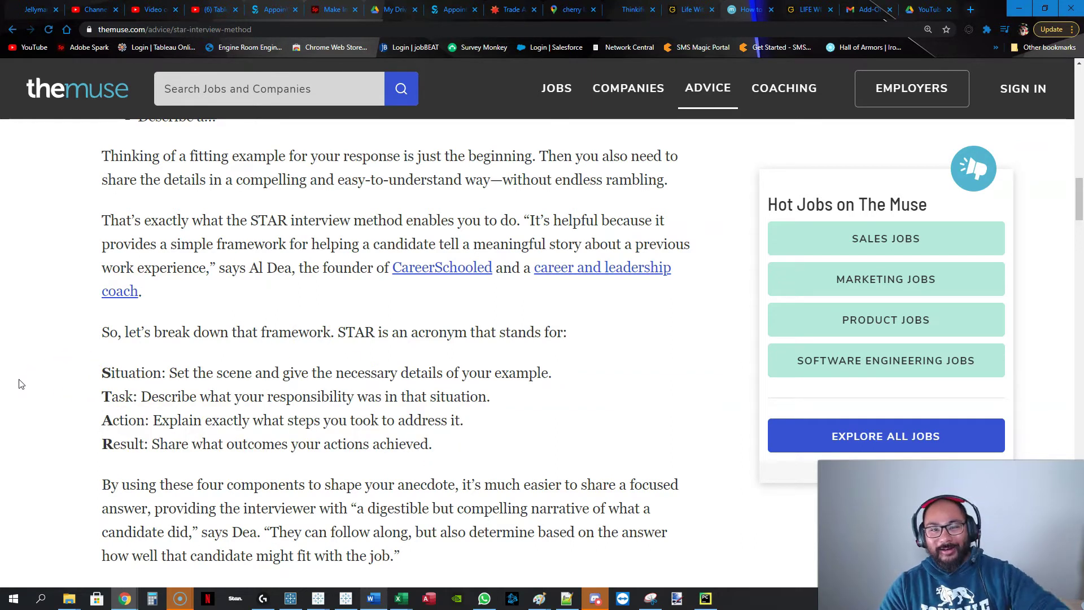
left_click_drag(84, 375, 476, 446)
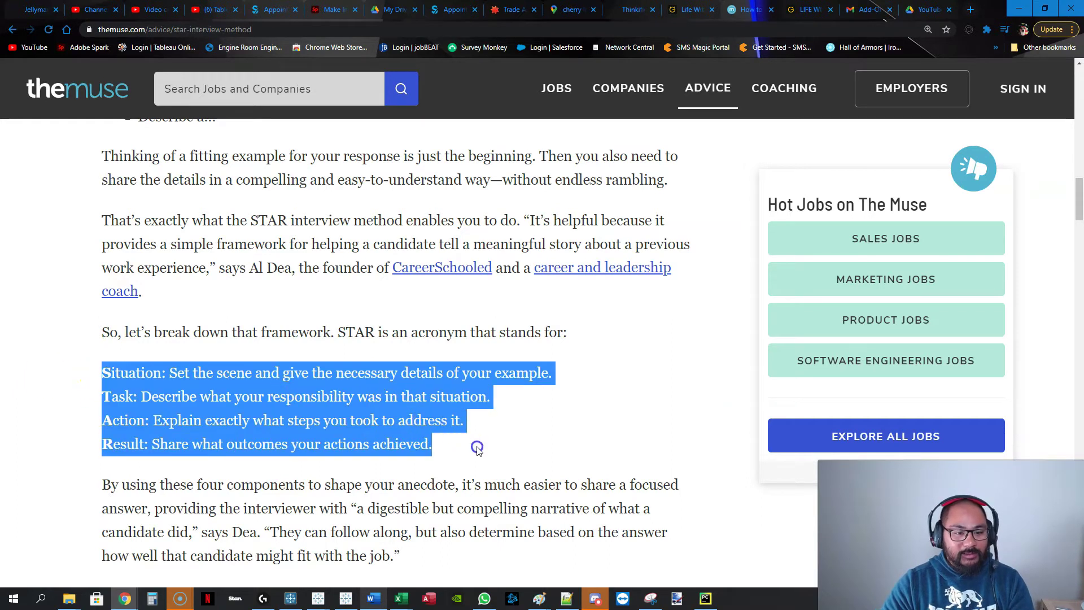
left_click(106, 372)
left_click_drag(106, 372, 553, 445)
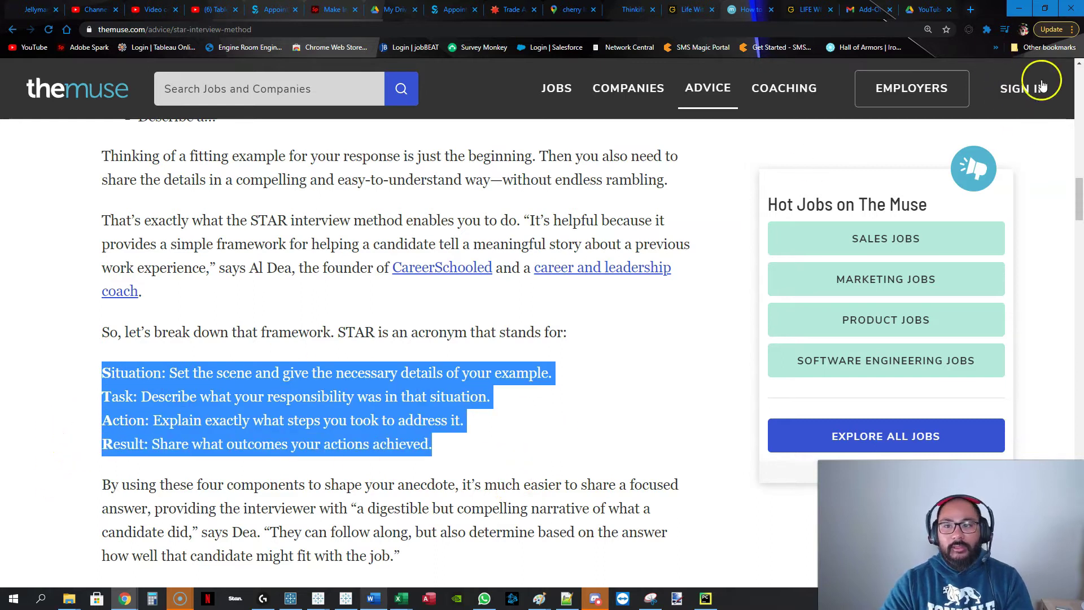
left_click(90, 375)
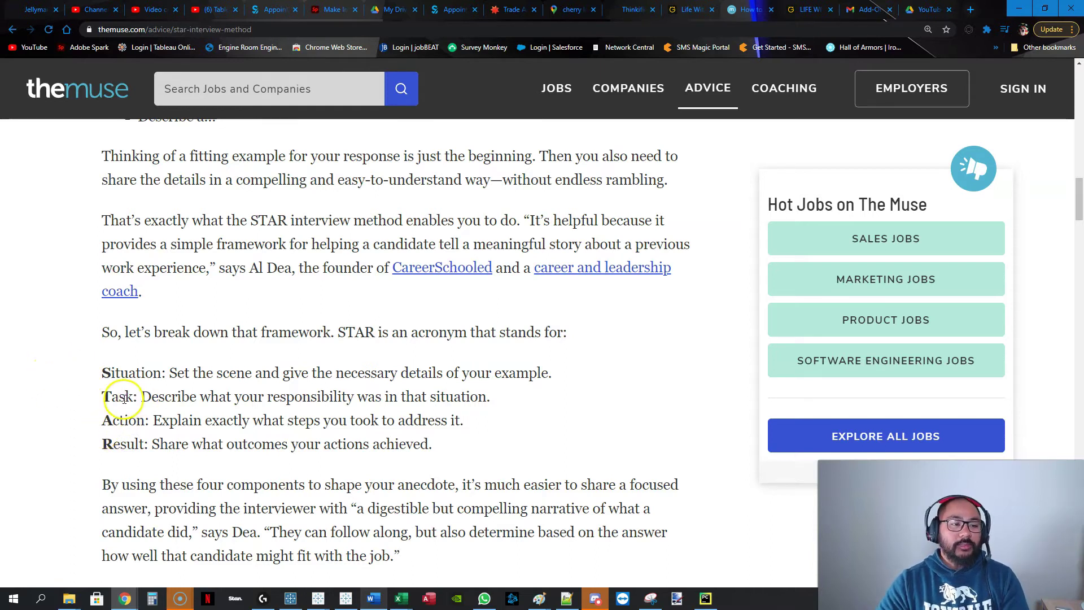
Select the Situation, Task, Action and Result lines one at a time, then return to Word.
left_click_drag(107, 370, 591, 367)
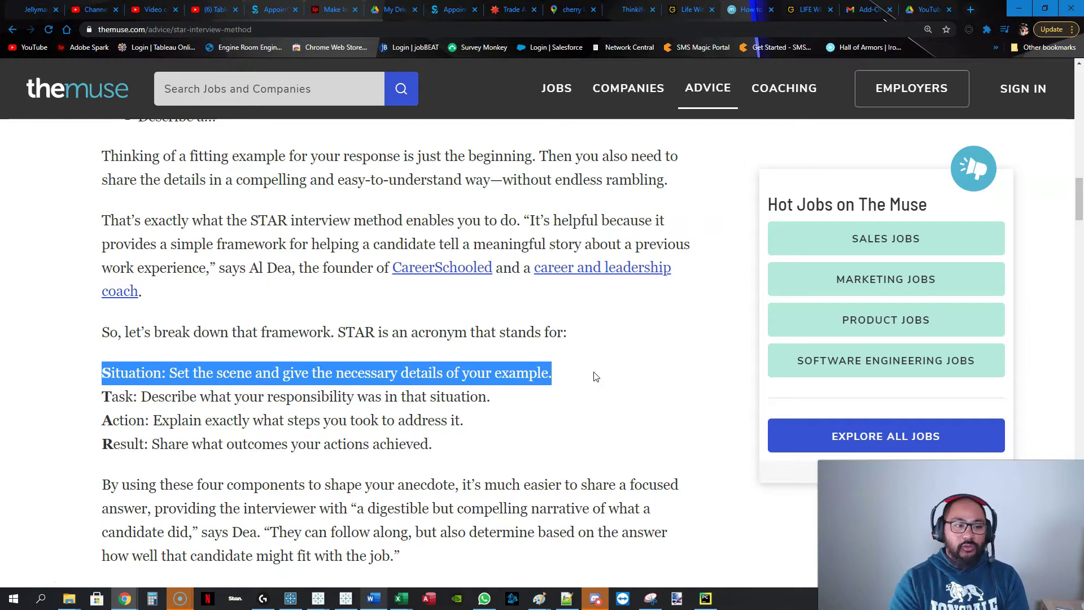
left_click(107, 370)
left_click_drag(111, 372, 591, 367)
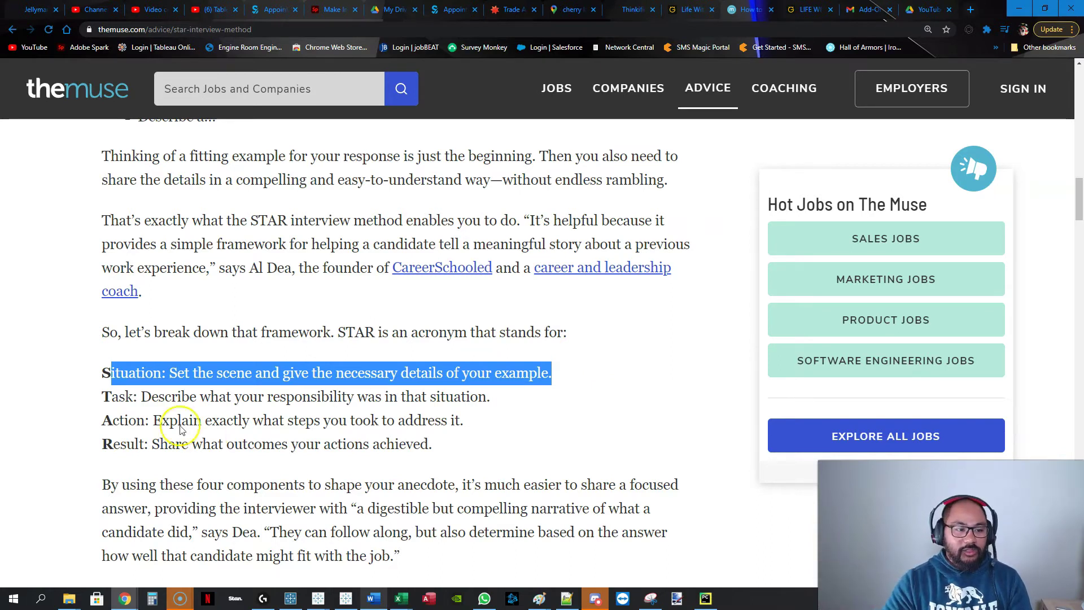
left_click_drag(100, 371, 631, 361)
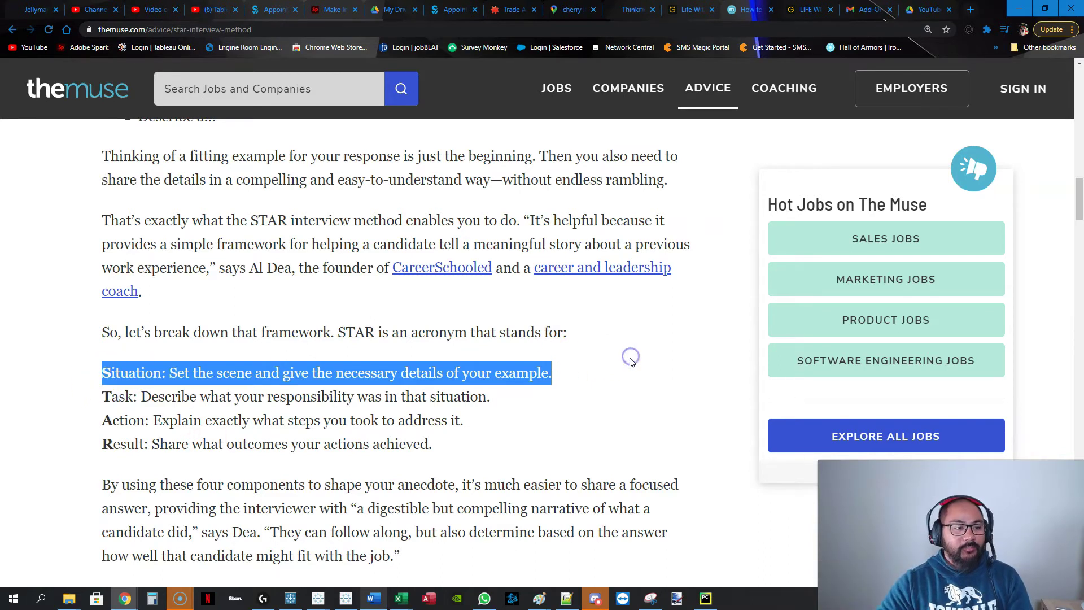
left_click_drag(104, 397, 588, 390)
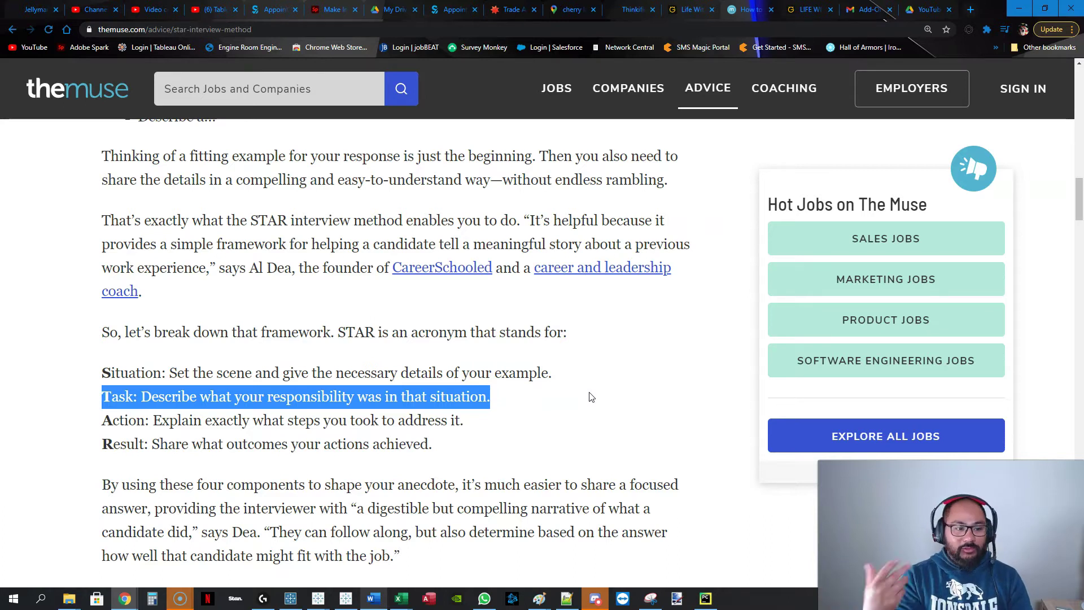
left_click_drag(99, 421, 577, 430)
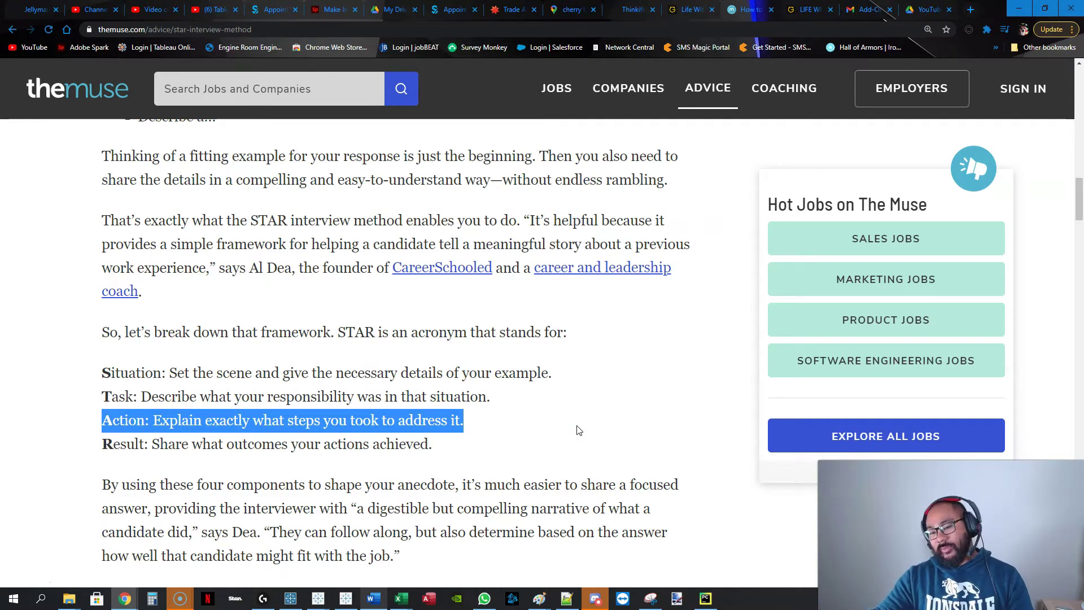
left_click_drag(102, 436, 511, 457)
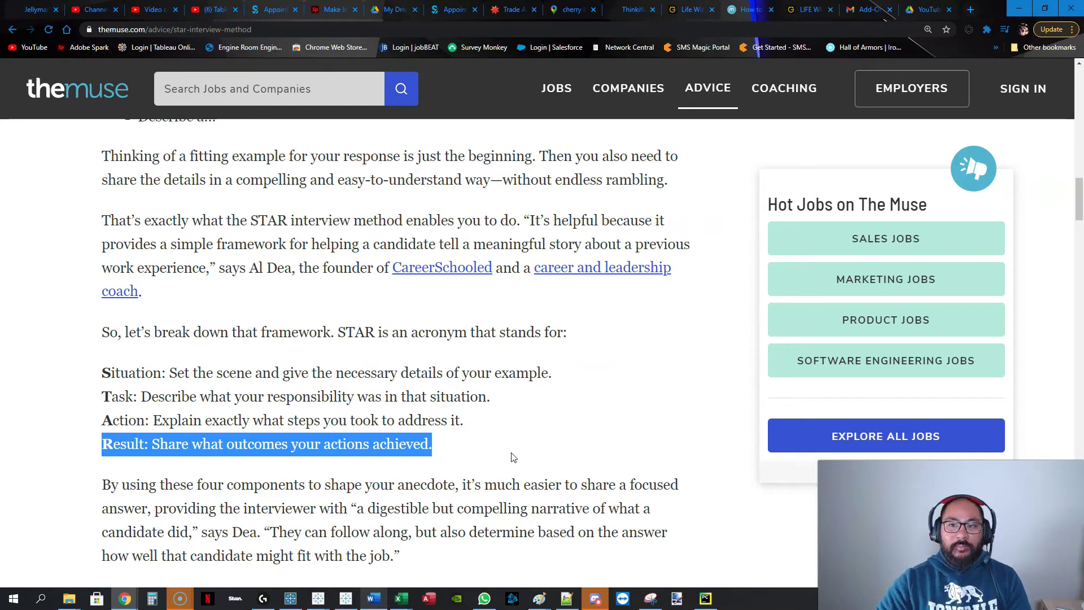
left_click(1014, 11)
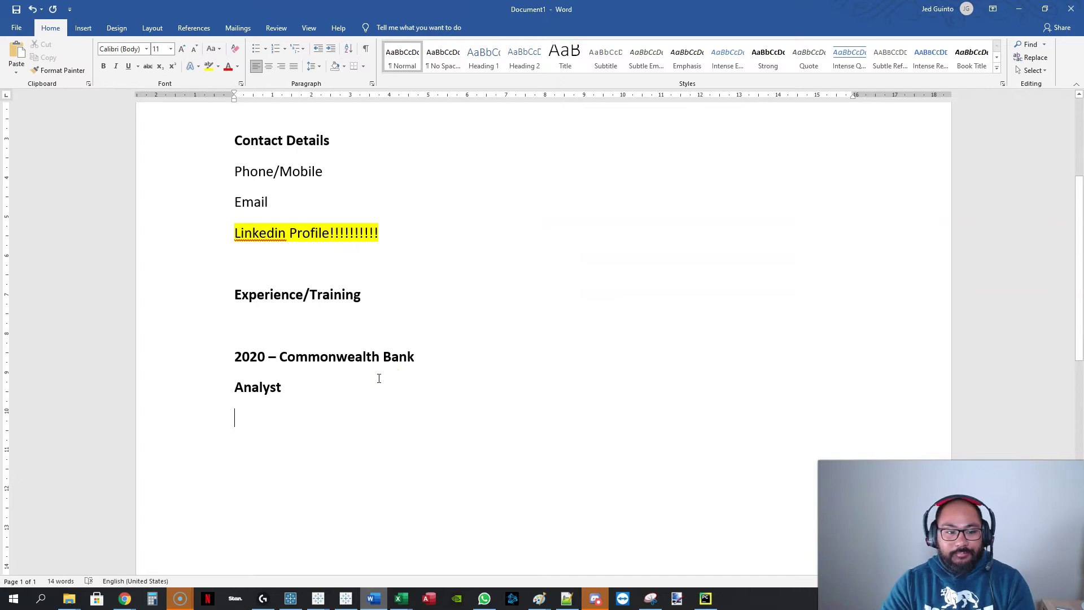
scroll(557, 317, "down", 3)
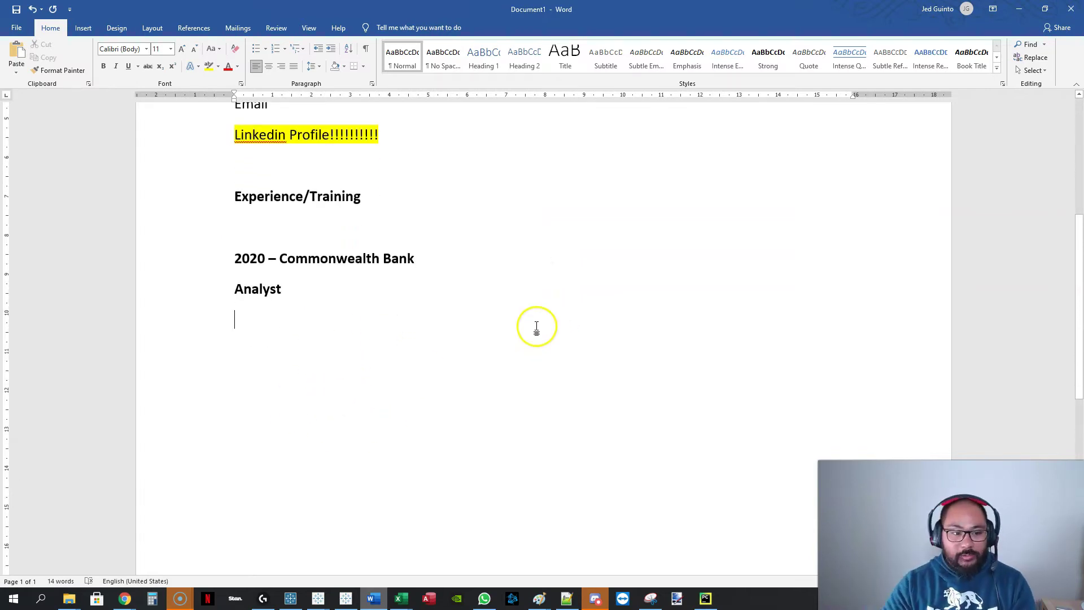
left_click(282, 312)
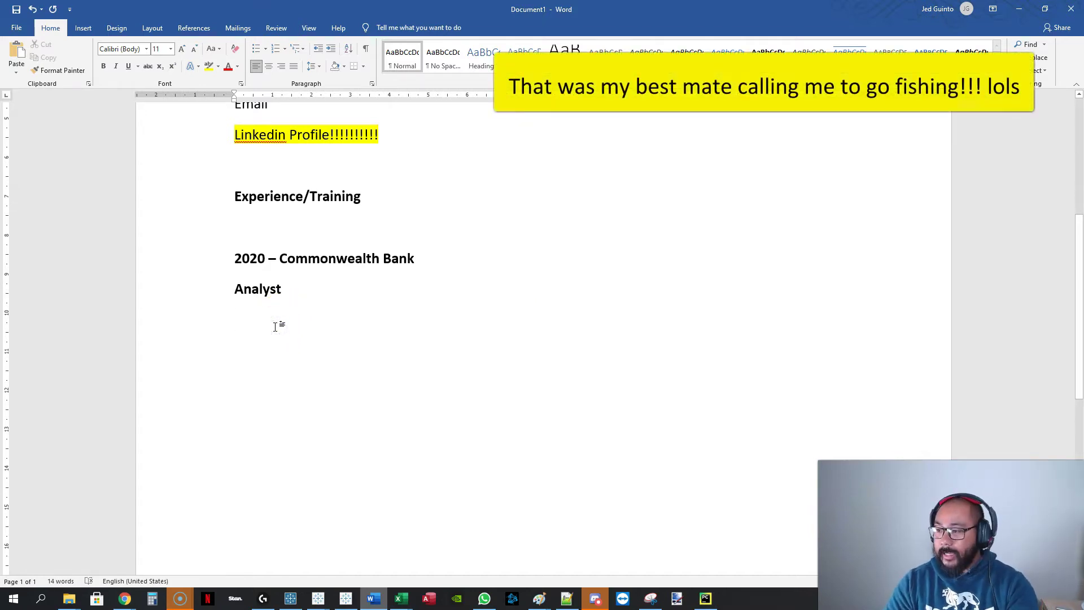
left_click(276, 327)
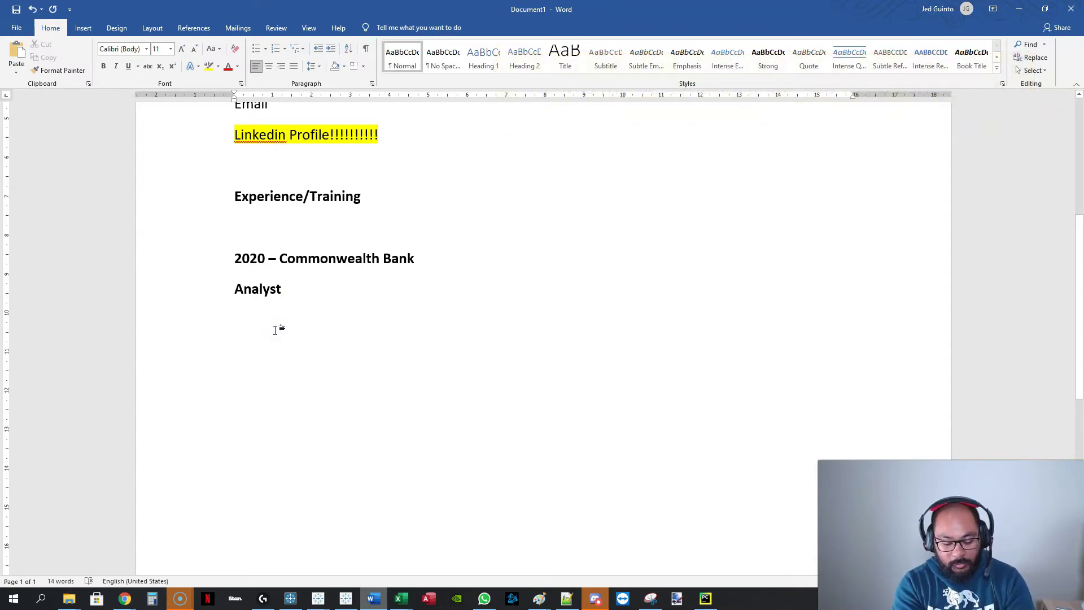
Type 'For the last 5 years, data extract for the Giraffe Program for Cyber Security would take 5 days.'.
type("For ")
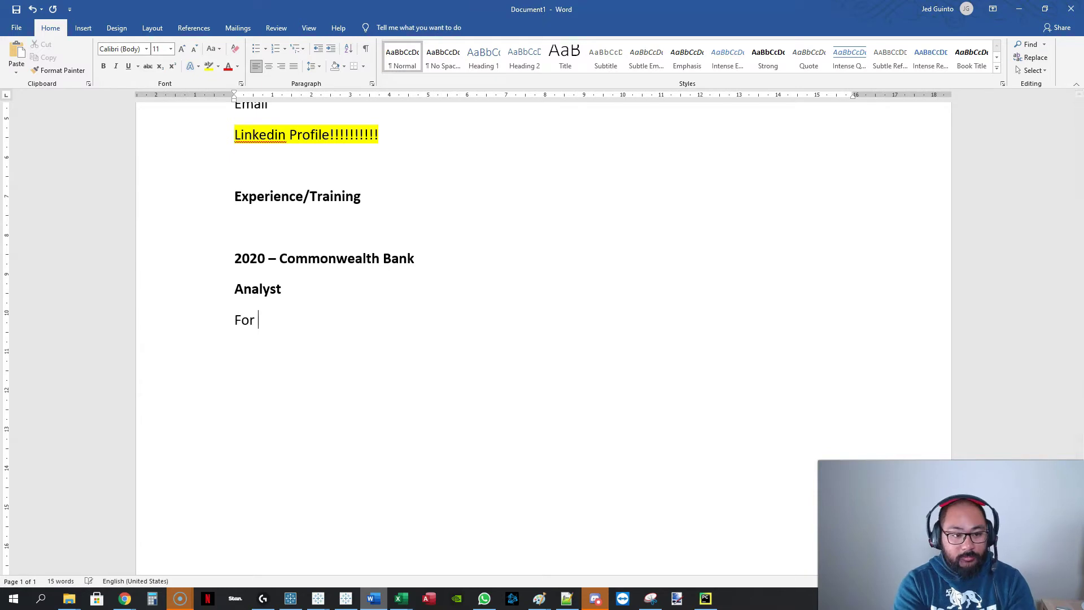
type("the last 5 year")
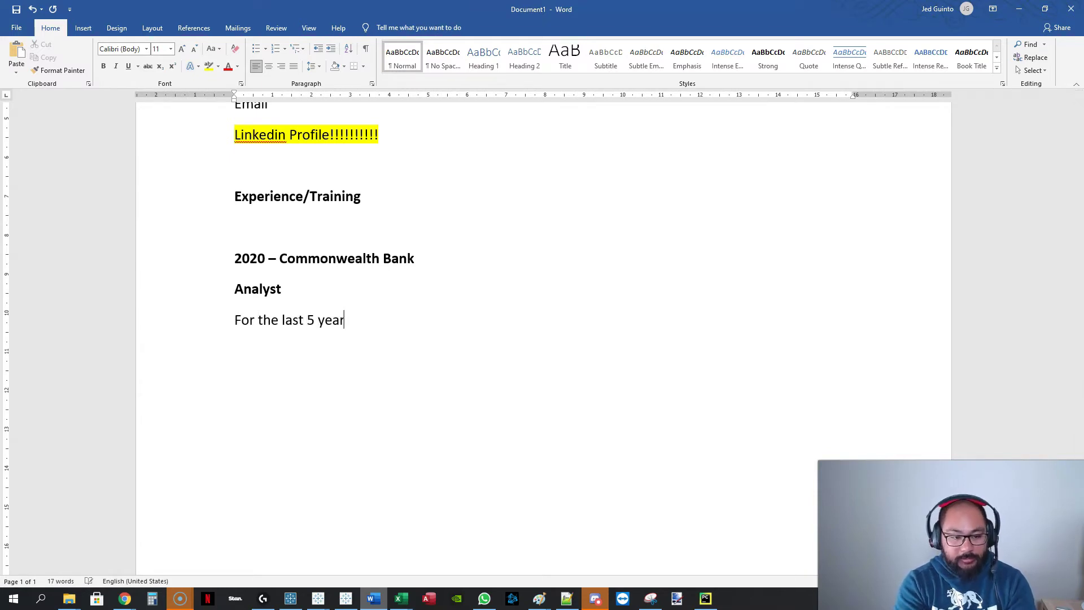
type("s, data extr")
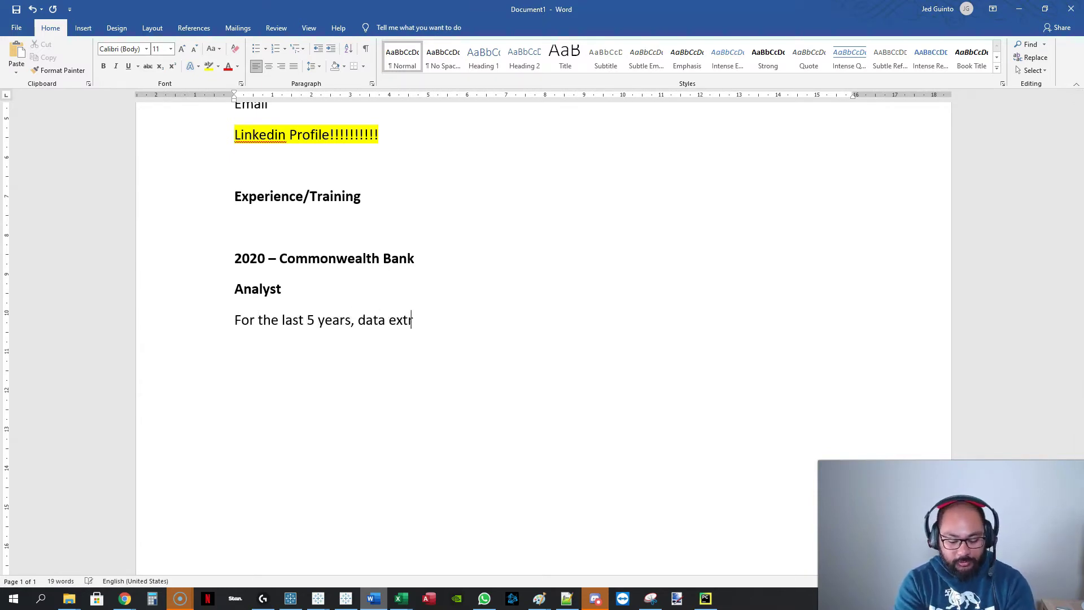
type("act for the G")
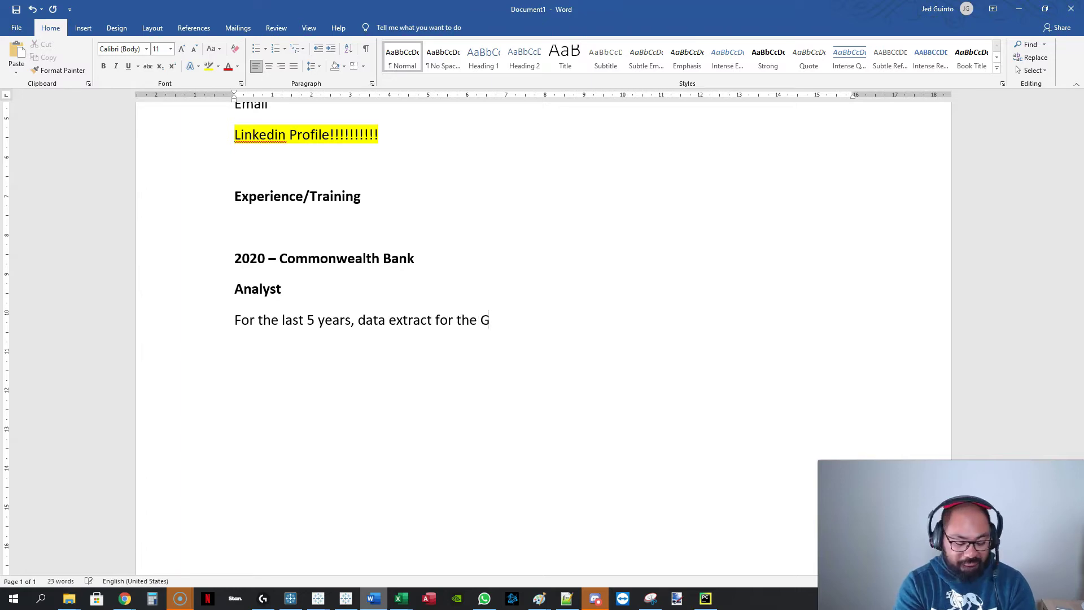
type("iraffe POro")
key("BackSpace")
key("BackSpace")
key("BackSpace")
type("rogram for ")
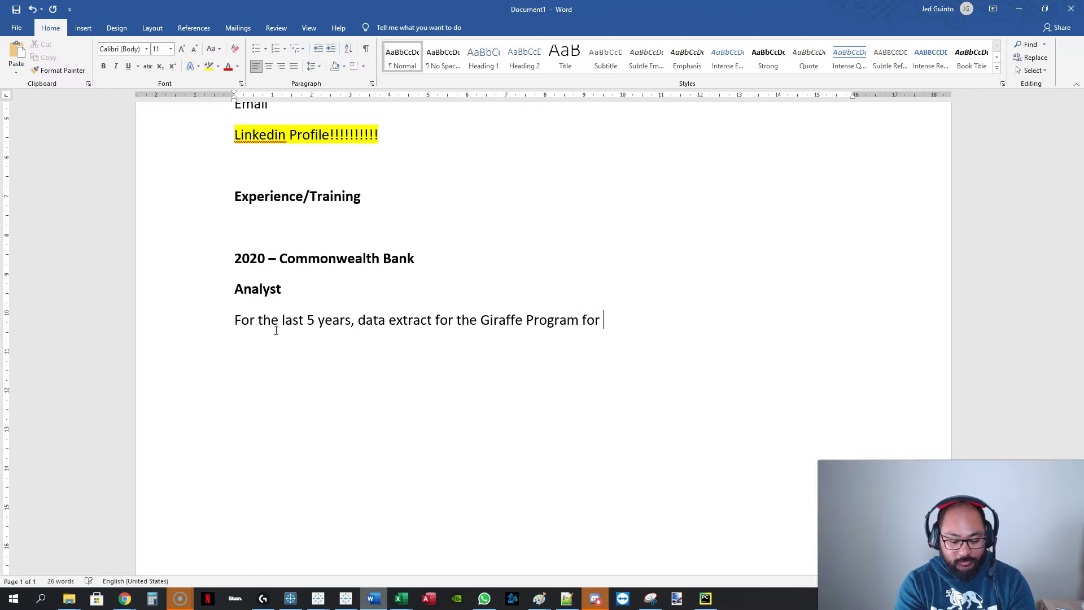
type("Cyber Se")
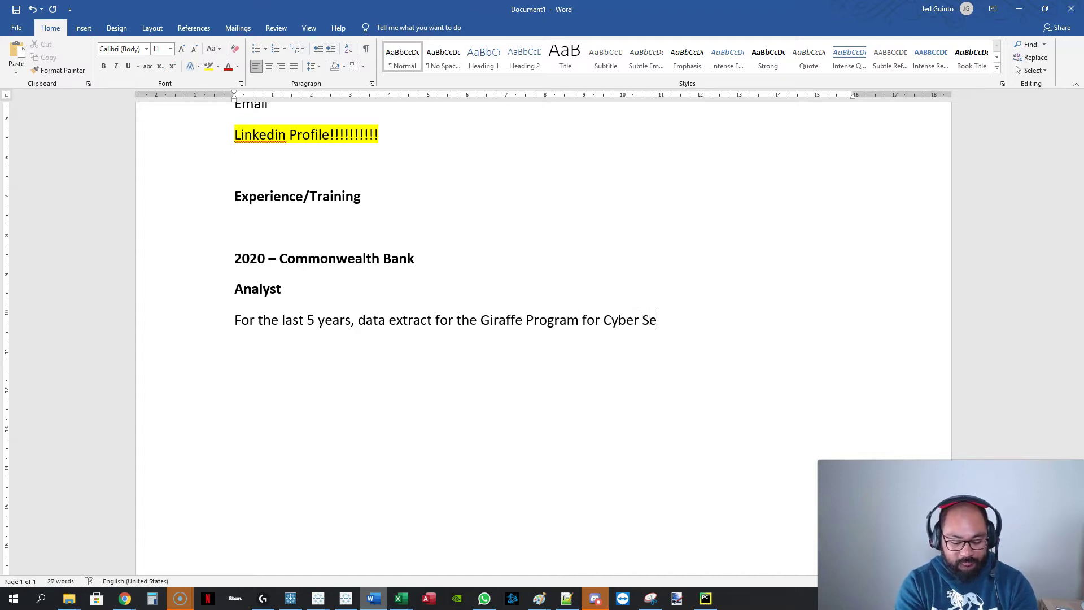
type("curity would take 5 days.")
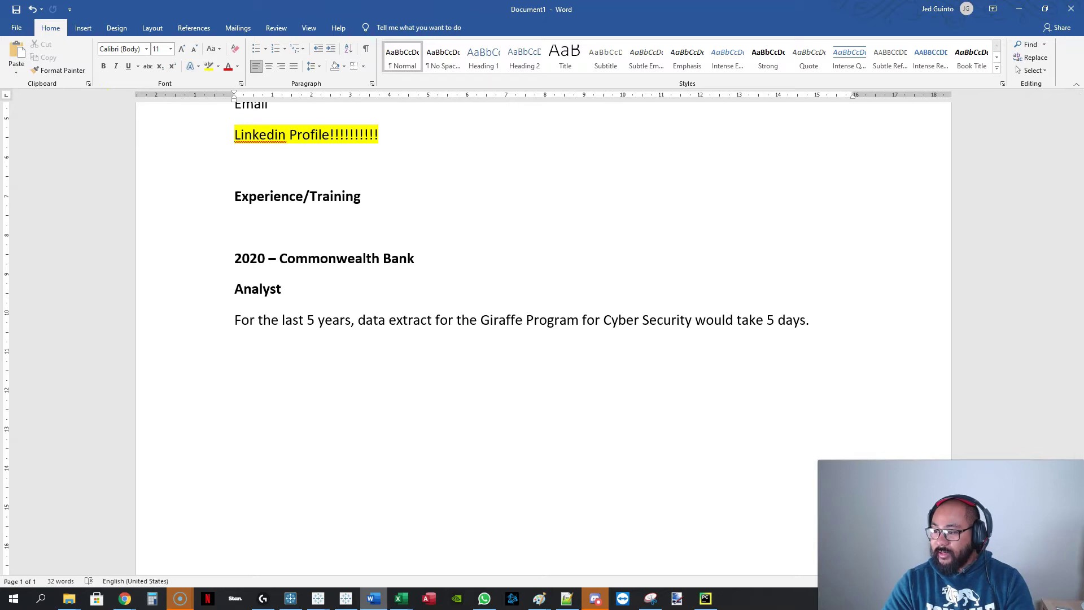
left_click(125, 599)
Add that this required 5 people per week and needed reducing to fewer people.
left_click(864, 312)
type("This required ")
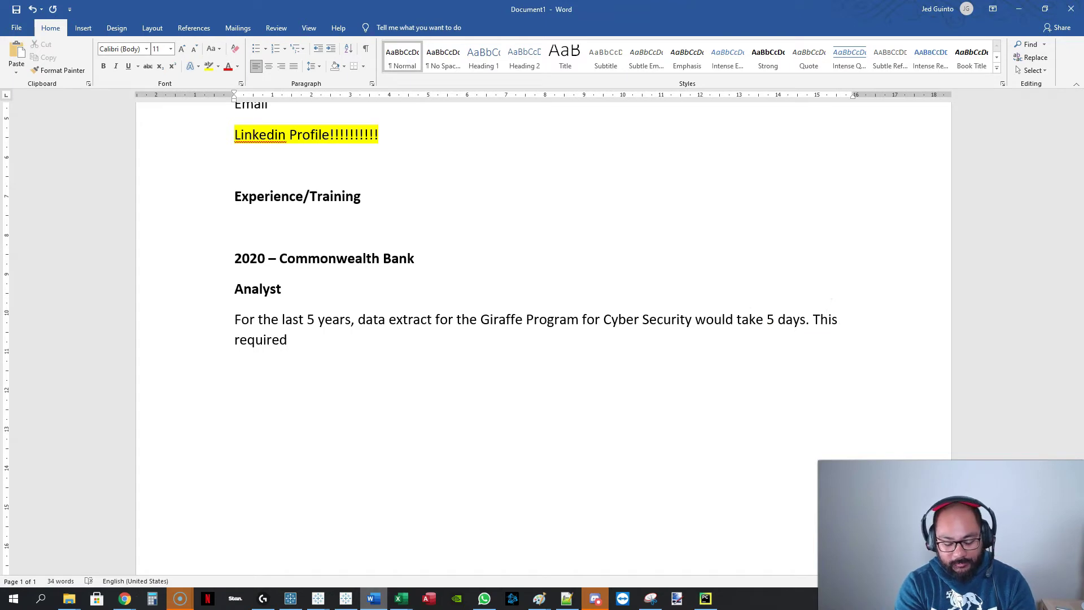
type("x")
key("BackSpace")
key("BackSpace")
type("5 people per week to perform. This need to be reduced to less people as well as")
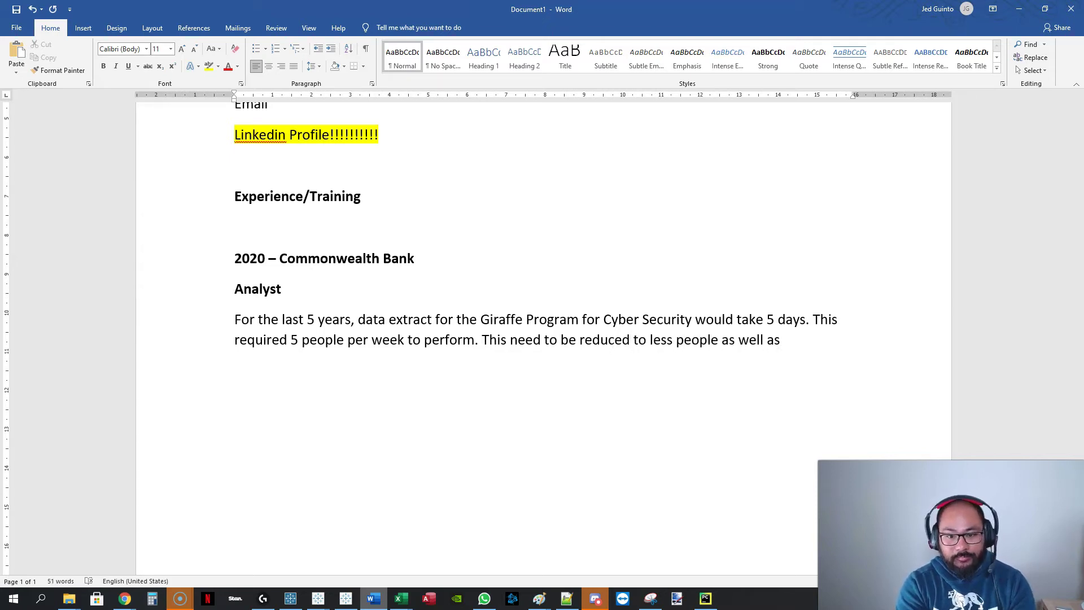
type(" shor")
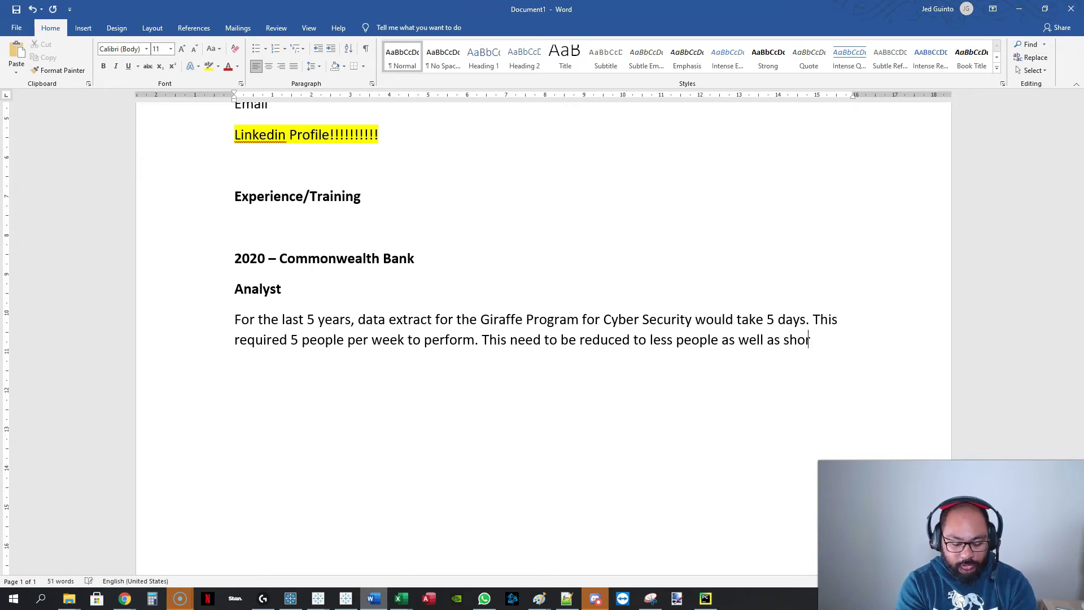
type("ter time frames ")
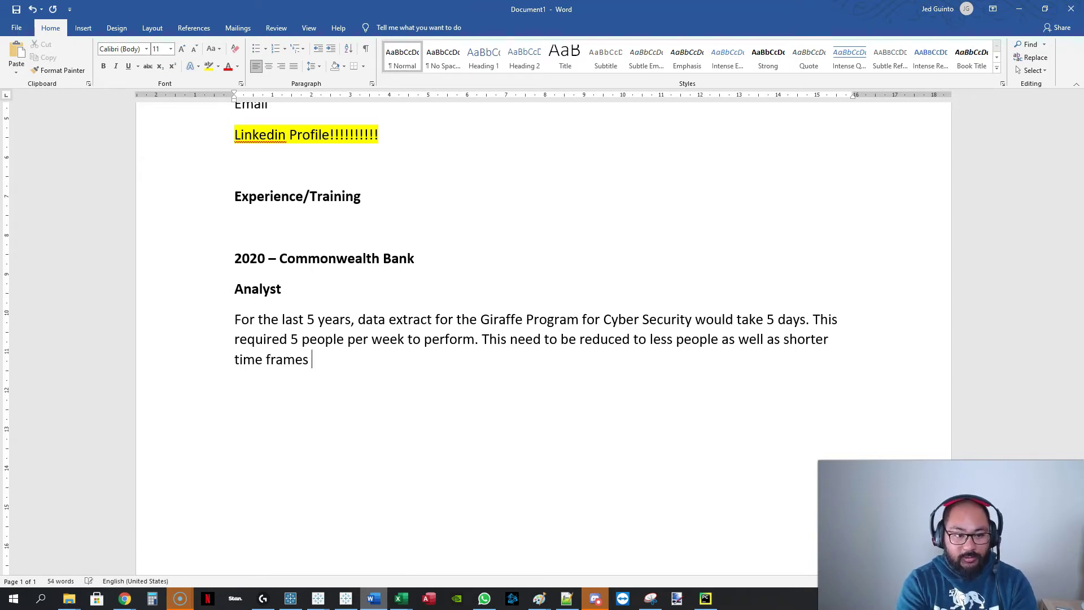
type("as ")
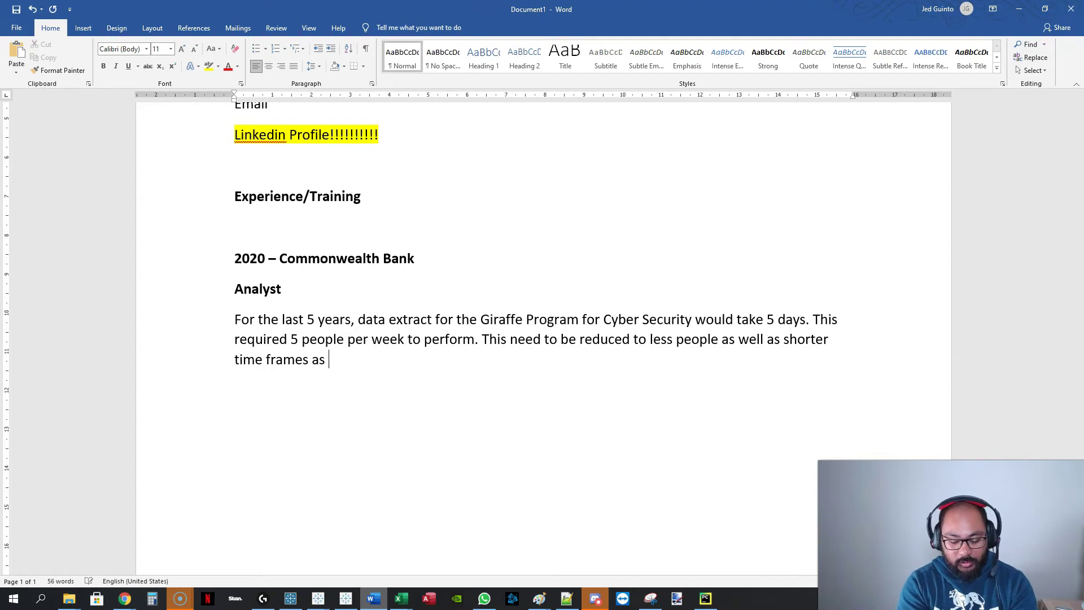
type("it was very resource heavy.")
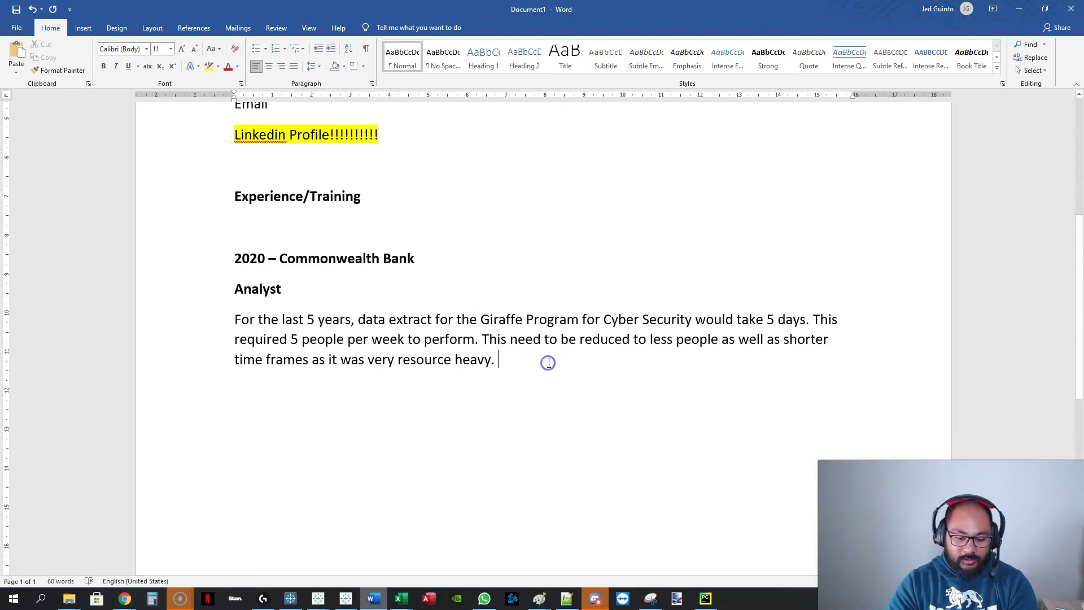
type(" I e")
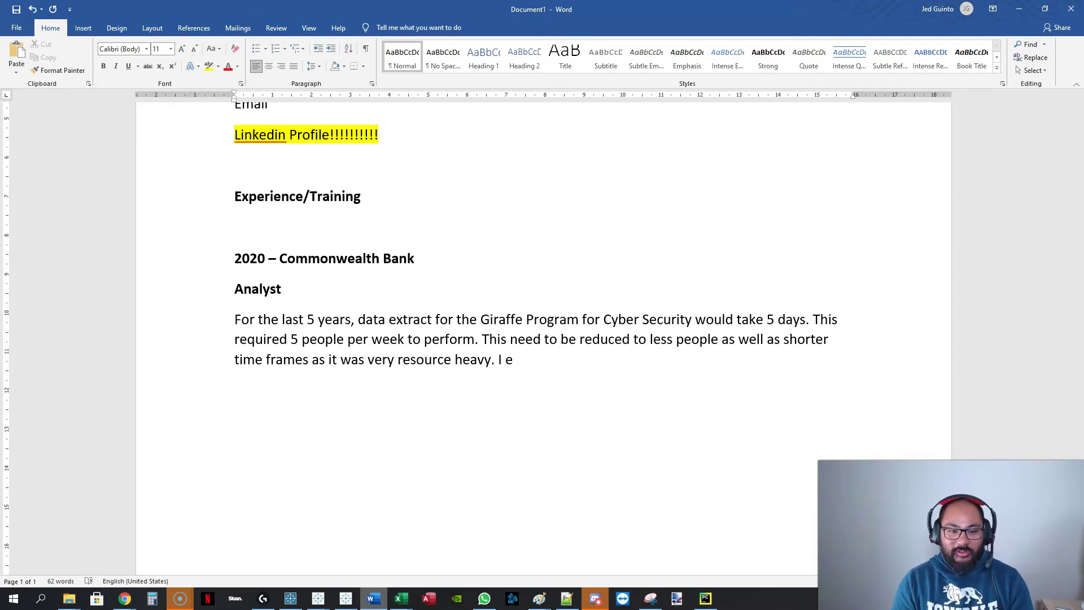
Delete the stray letter and write that a new extract methodology was employed and all users trained.
double_click(549, 363)
key("BackSpace")
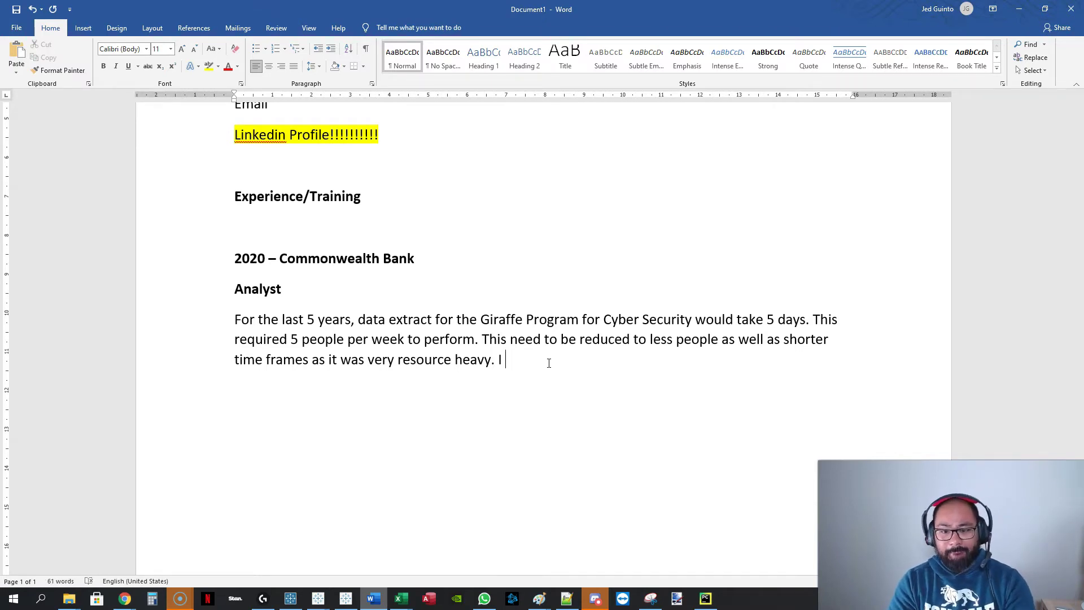
type("empl")
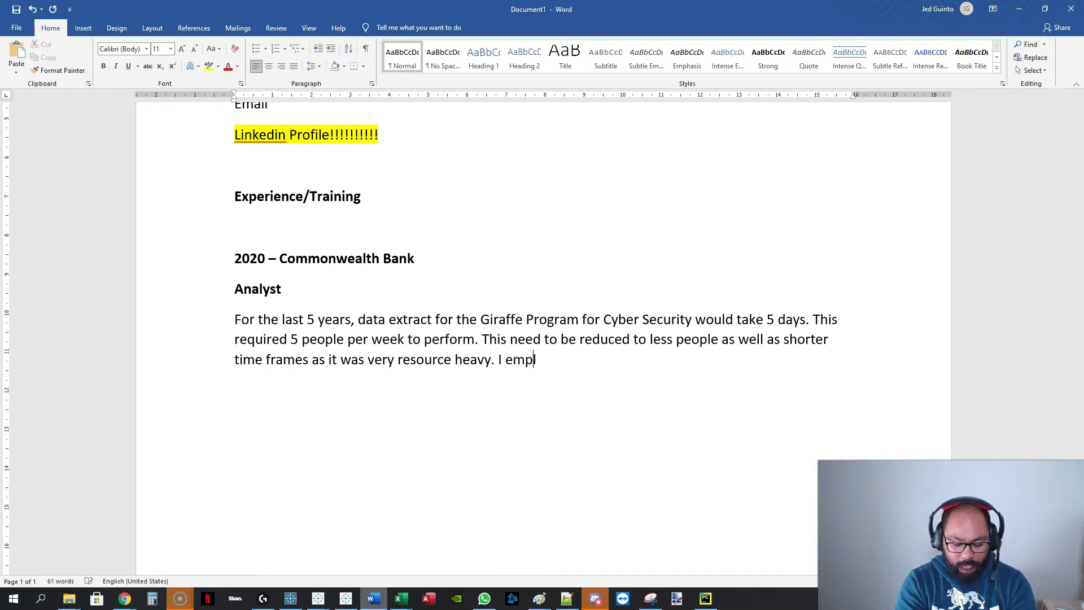
type("oyedtrained")
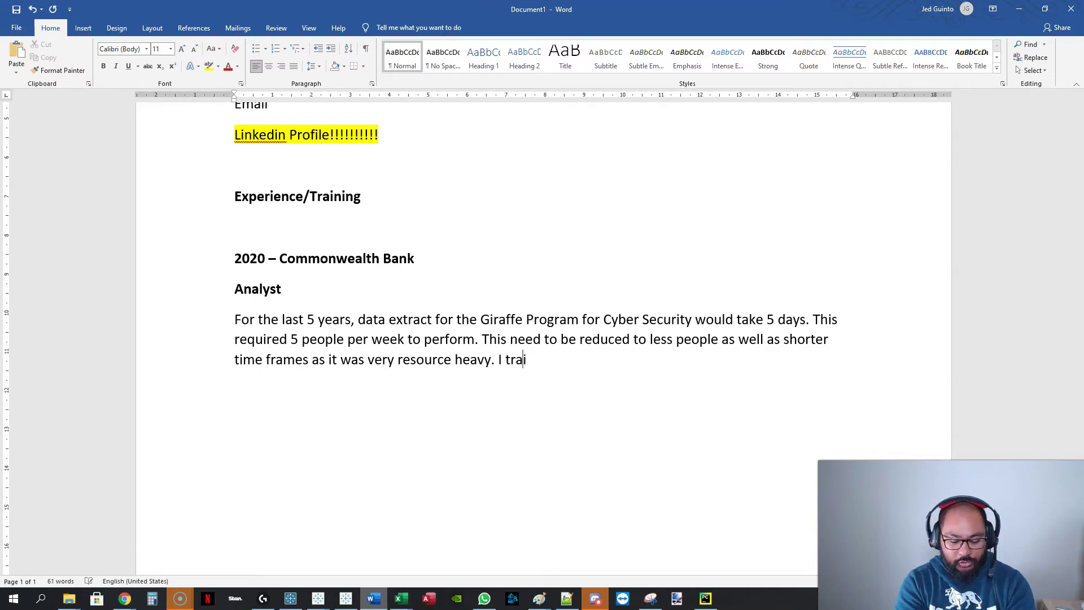
key("ctrl+BackSpace")
type("employed a")
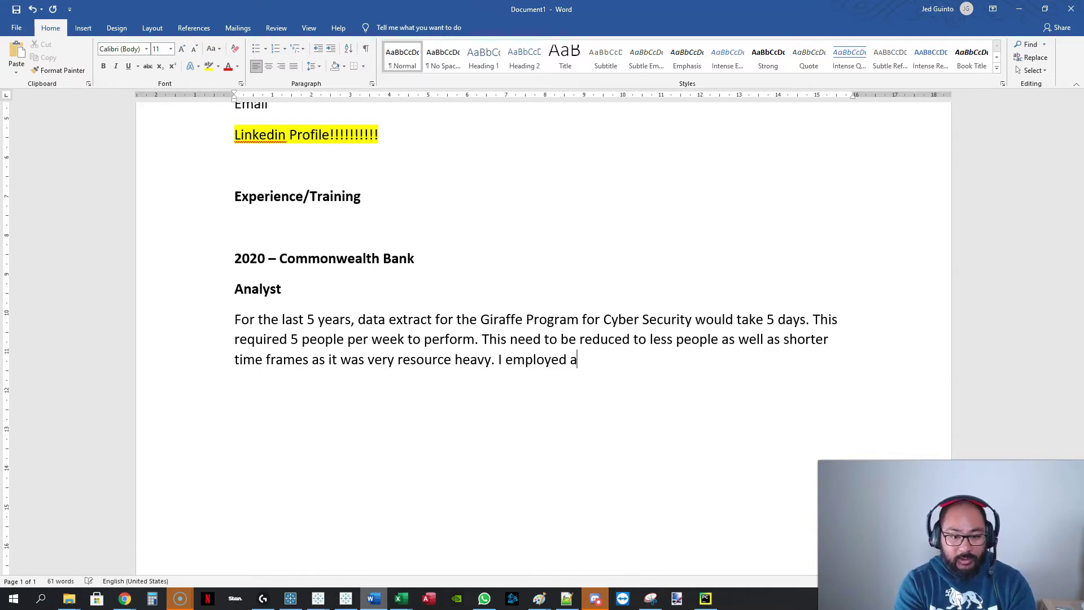
type(" new extract m")
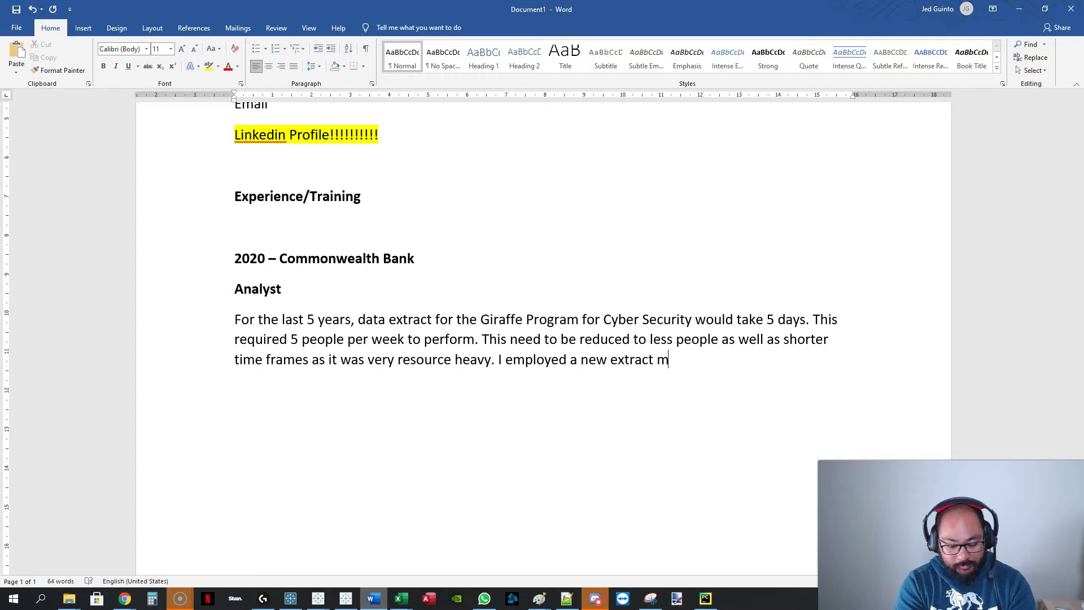
type("ethodology and trai")
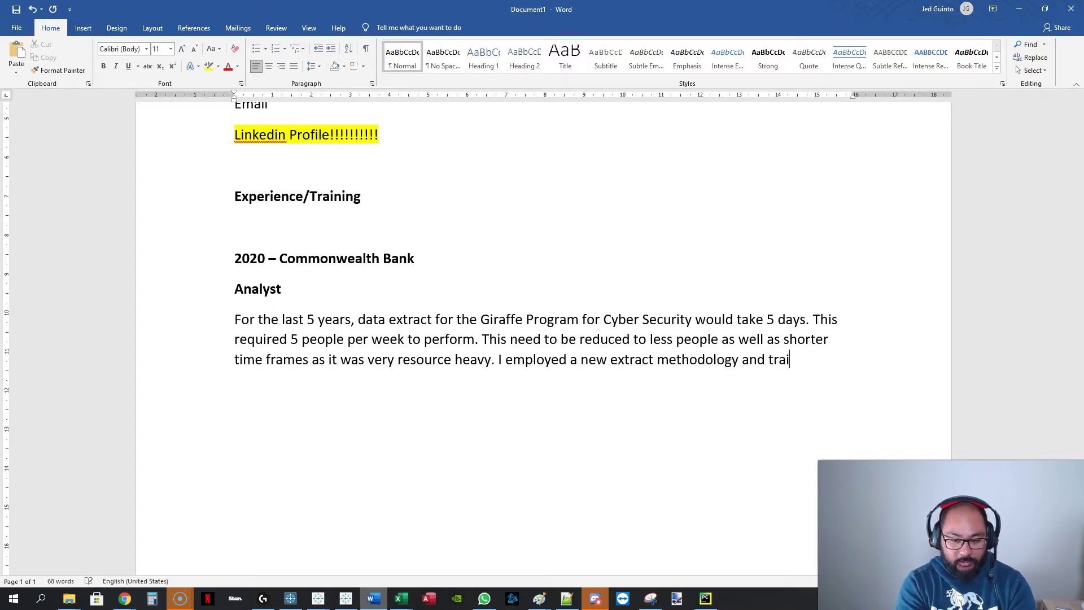
type("ned all users how to au")
key("BackSpace")
Add that daily automation cut the time from 5 days to 1 day without human intervention.
type("use")
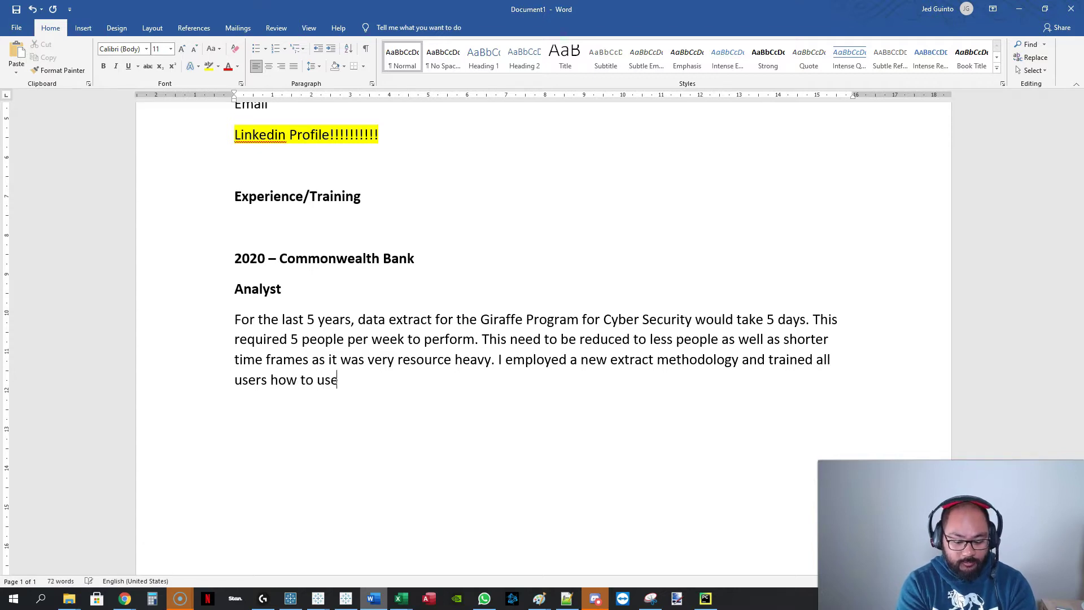
type(" it. After which,")
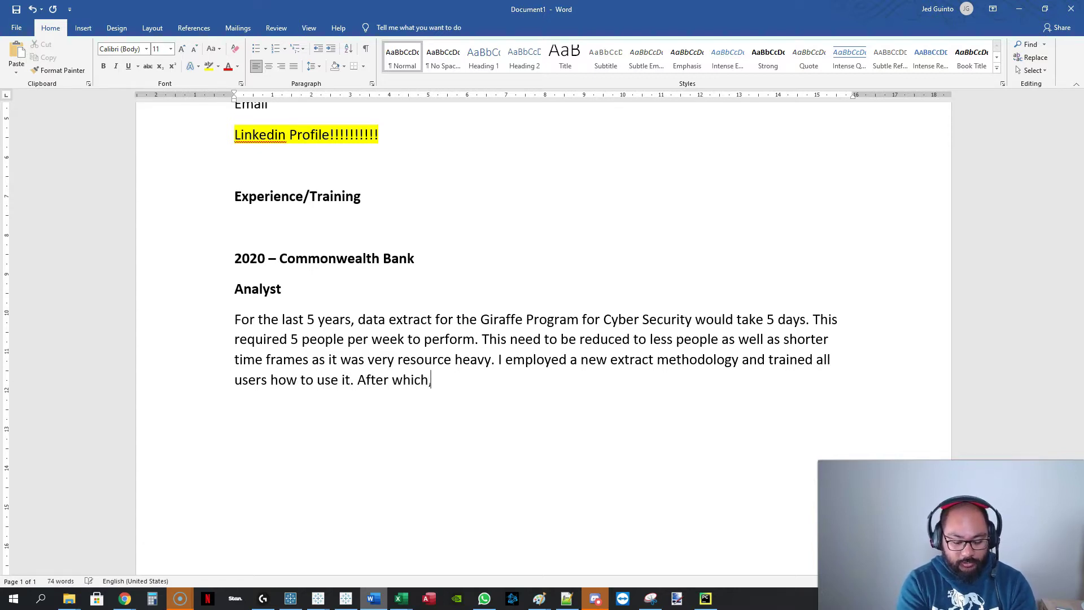
type(" we developed automation t")
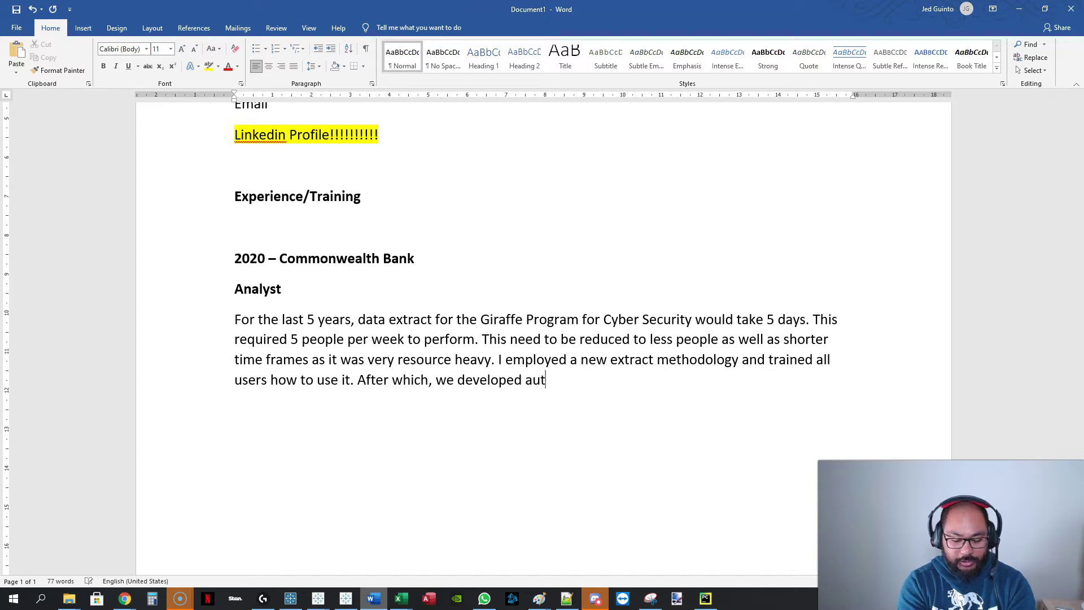
key("BackSpace")
key("BackSpace")
type("to d")
key("BackSpace")
type("do it autom")
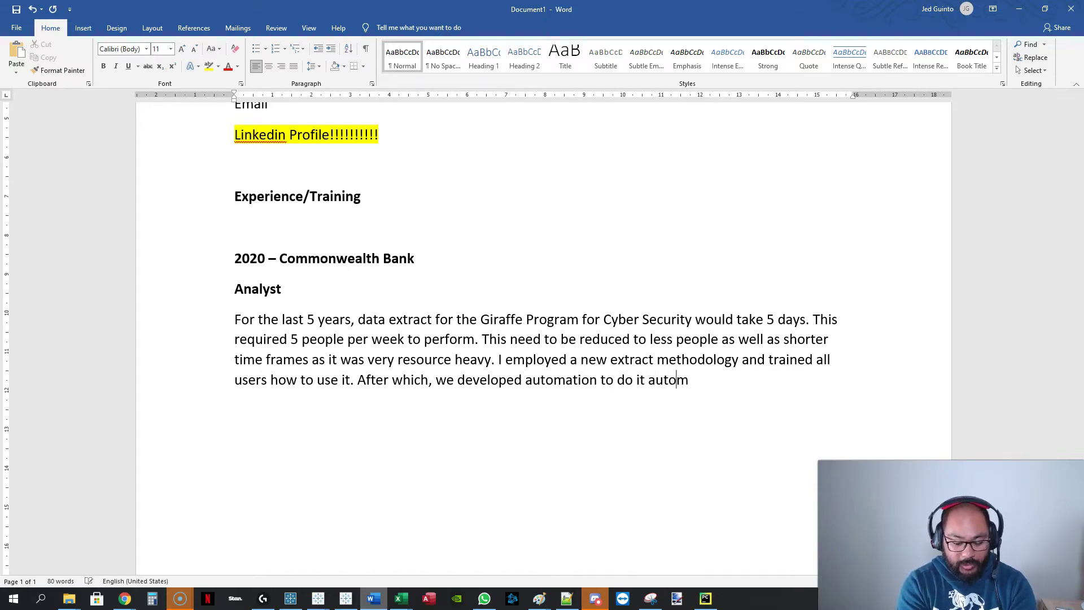
type("atically everyda")
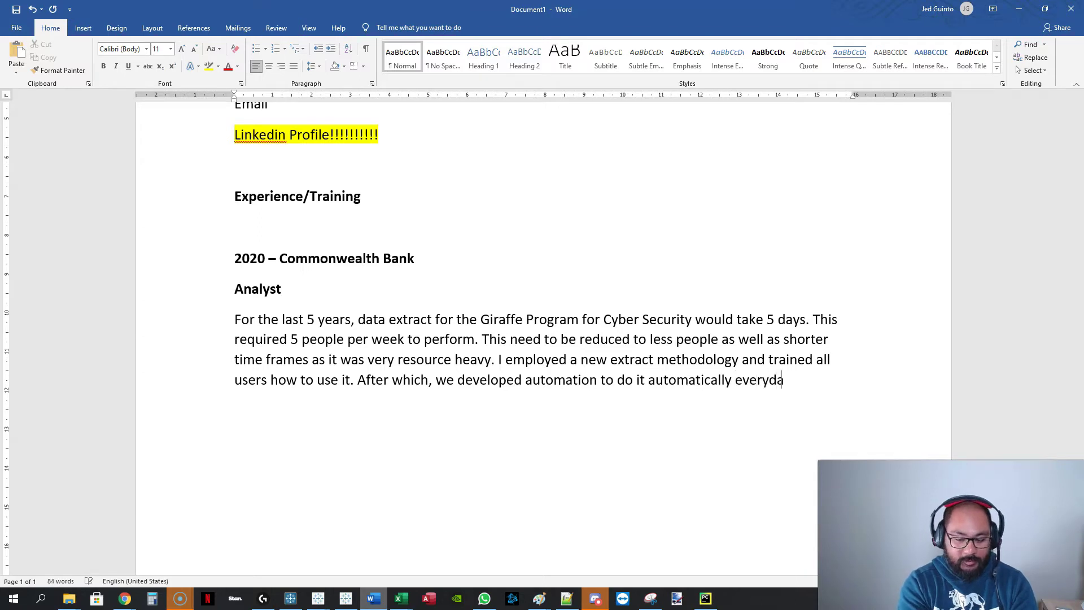
type("y. This reduced from")
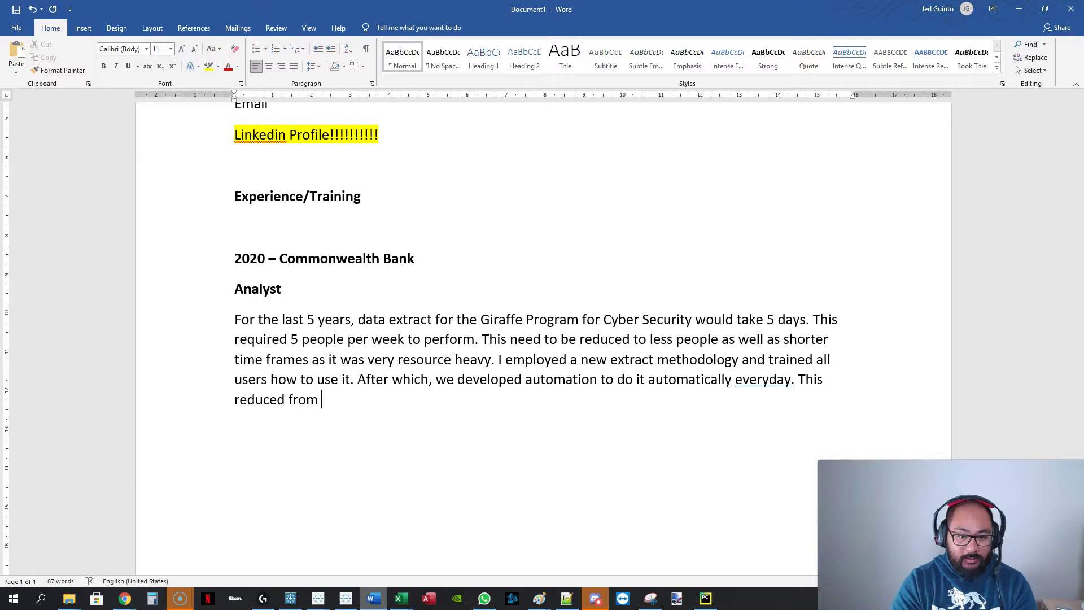
type(" time from 5 da")
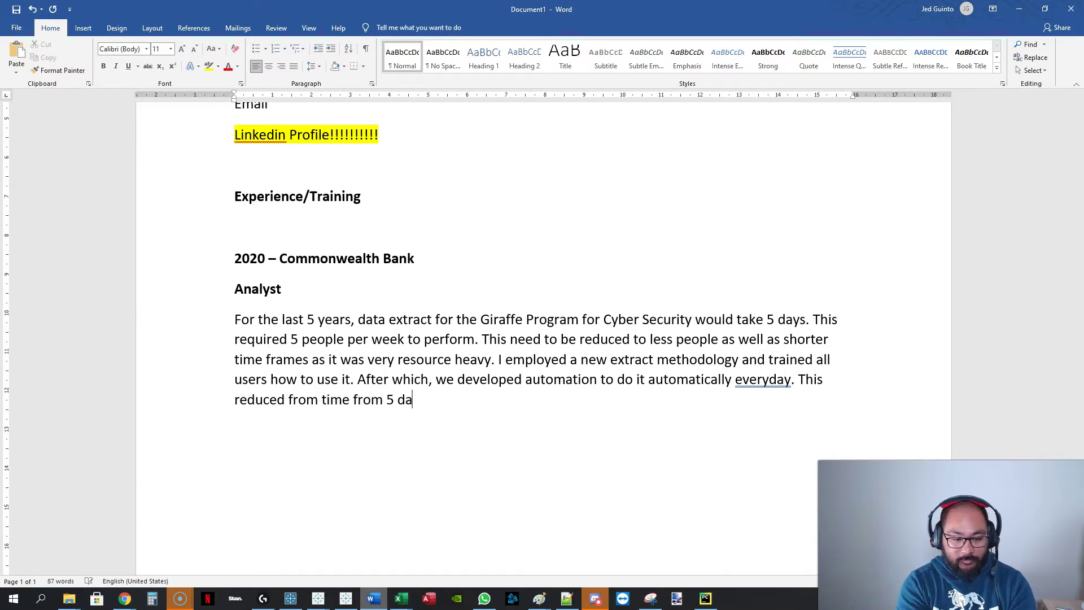
type("ys to 1 day and")
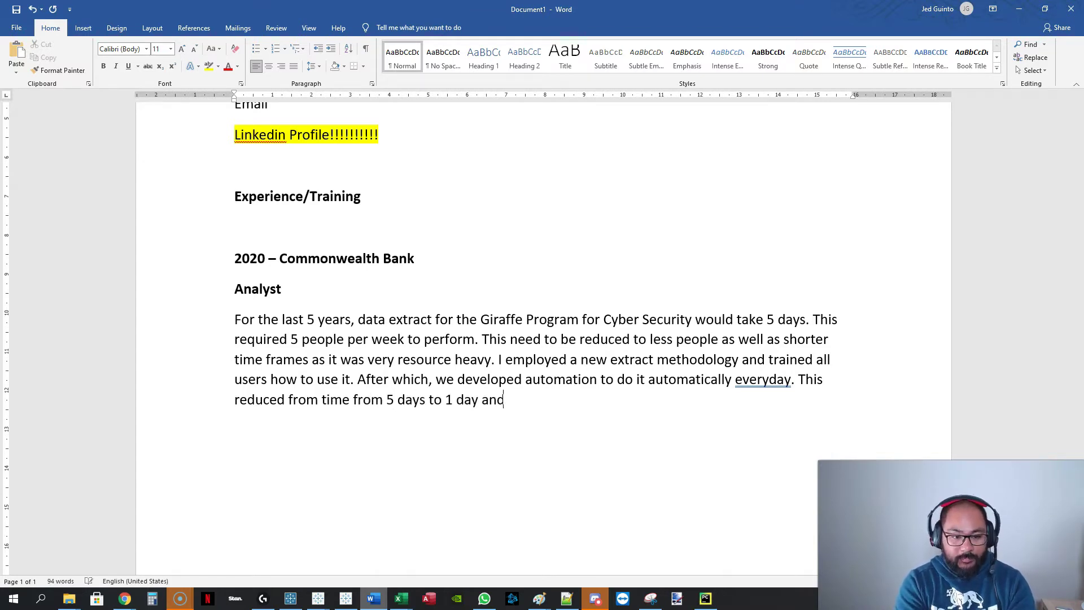
type(" did")
key("BackSpace")
key("BackSpace")
type("idn't require humaninter")
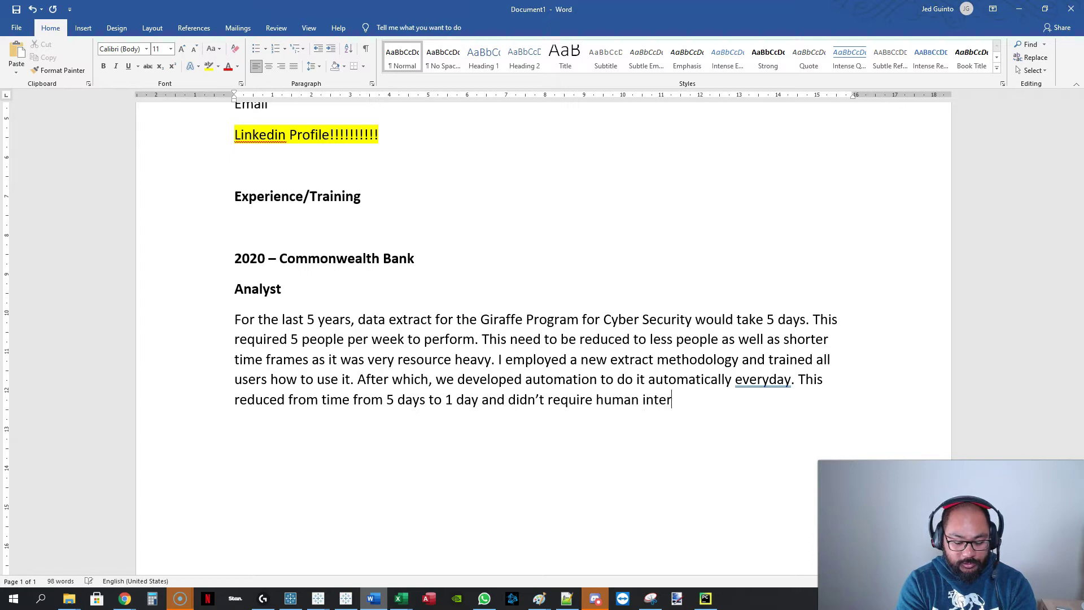
type("ventiuon")
key("BackSpace")
key("BackSpace")
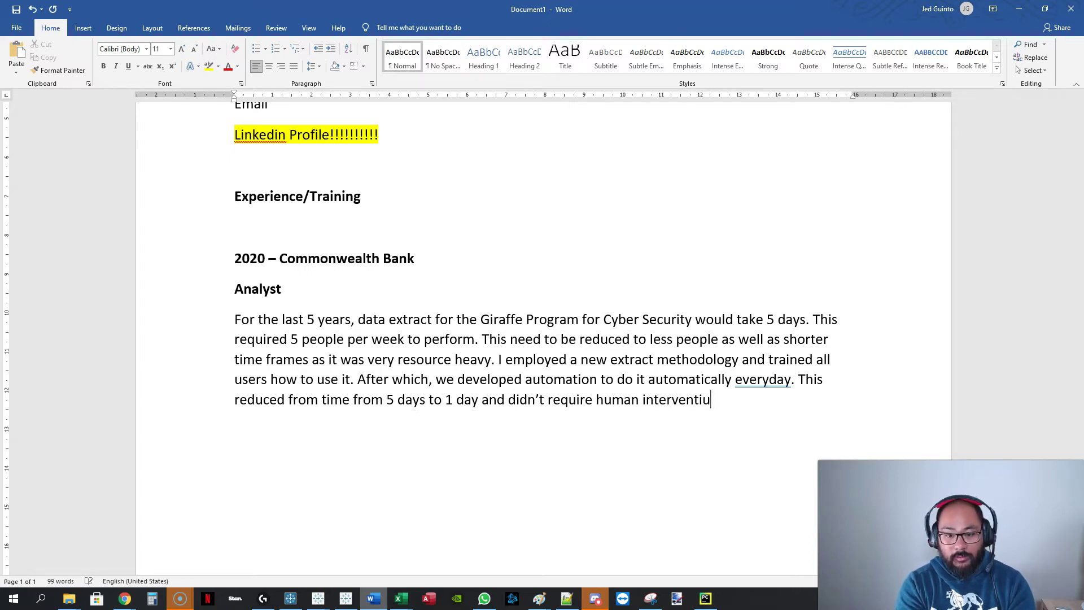
type("on.")
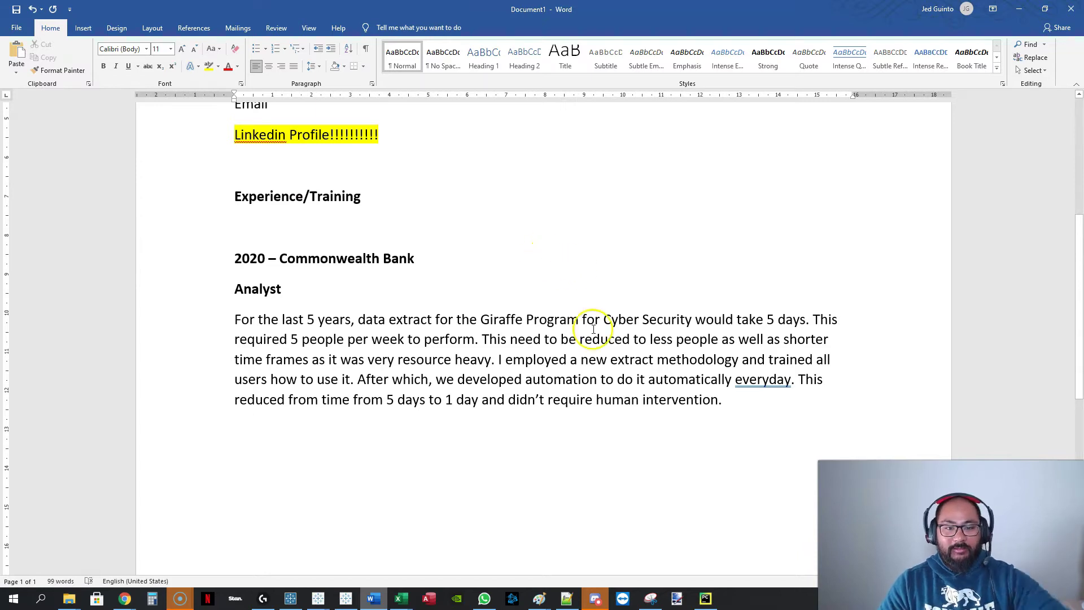
left_click(363, 473)
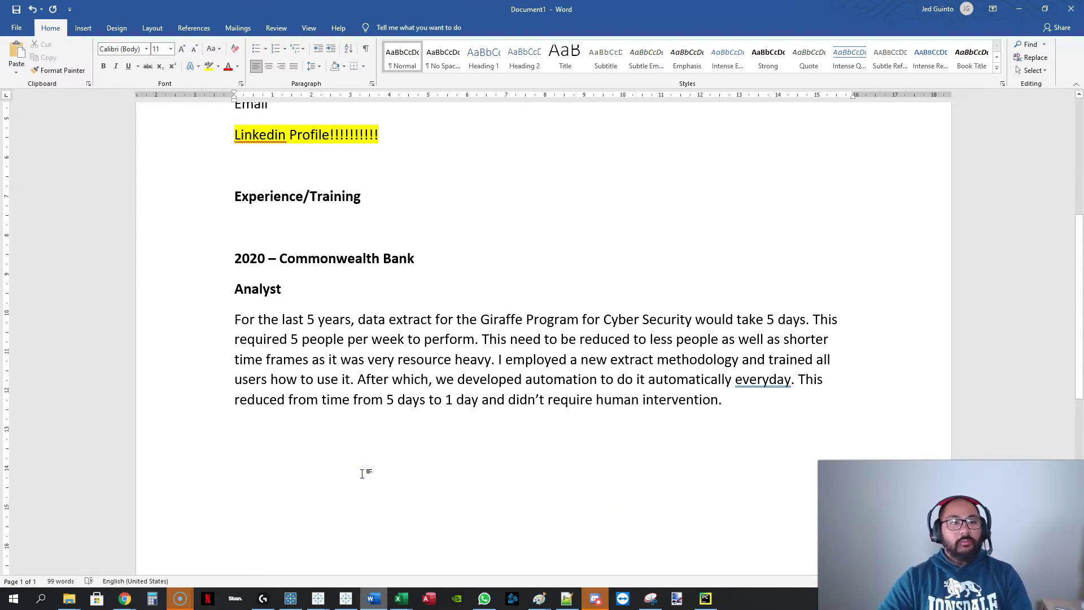
left_click(217, 322)
left_click_drag(593, 364, 758, 395)
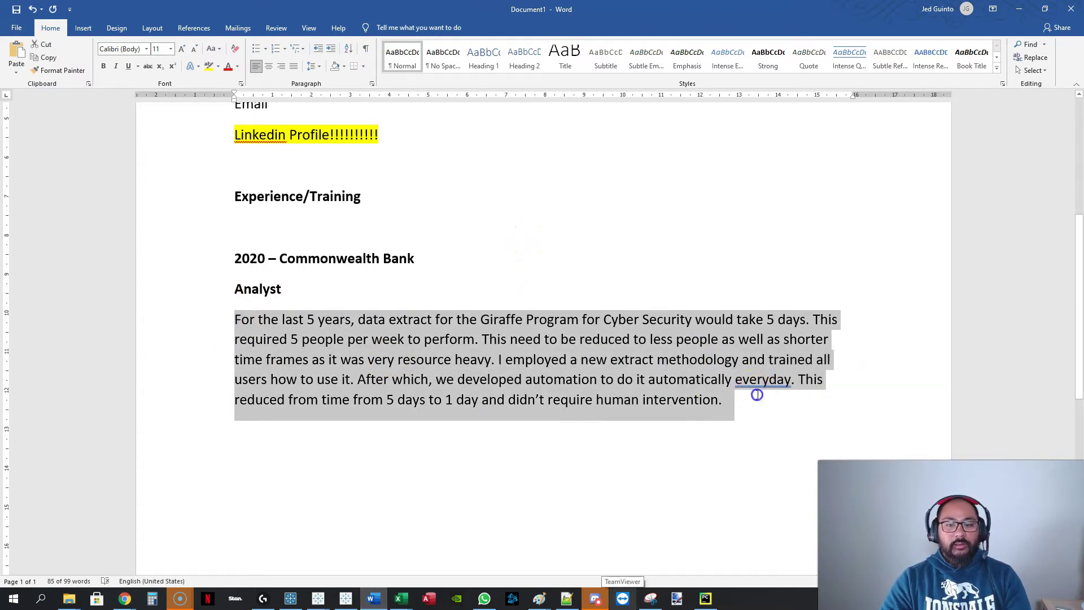
left_click(758, 395)
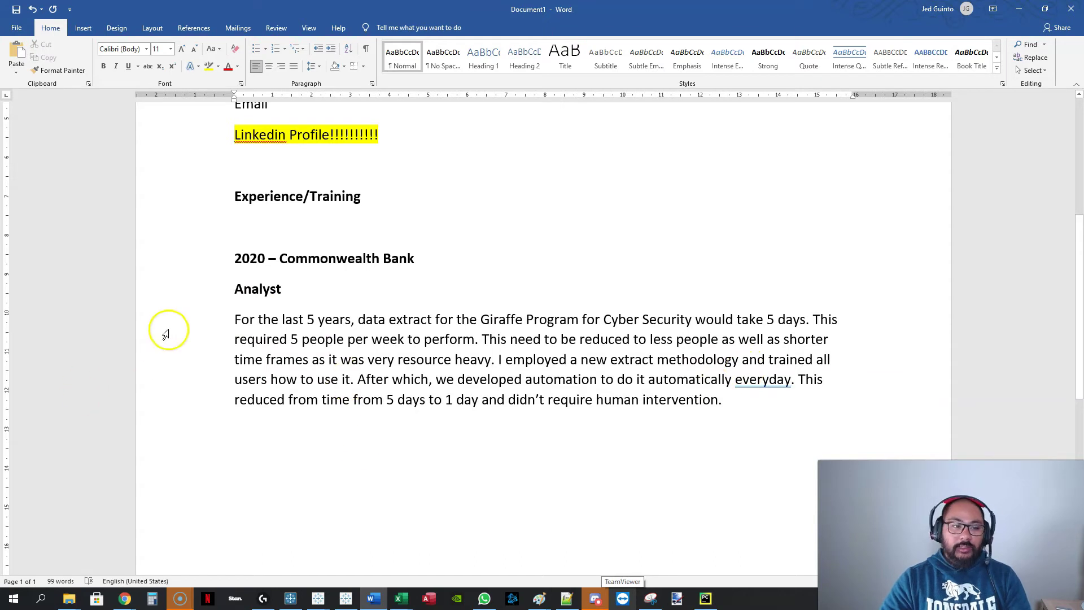
left_click_drag(165, 334, 242, 399)
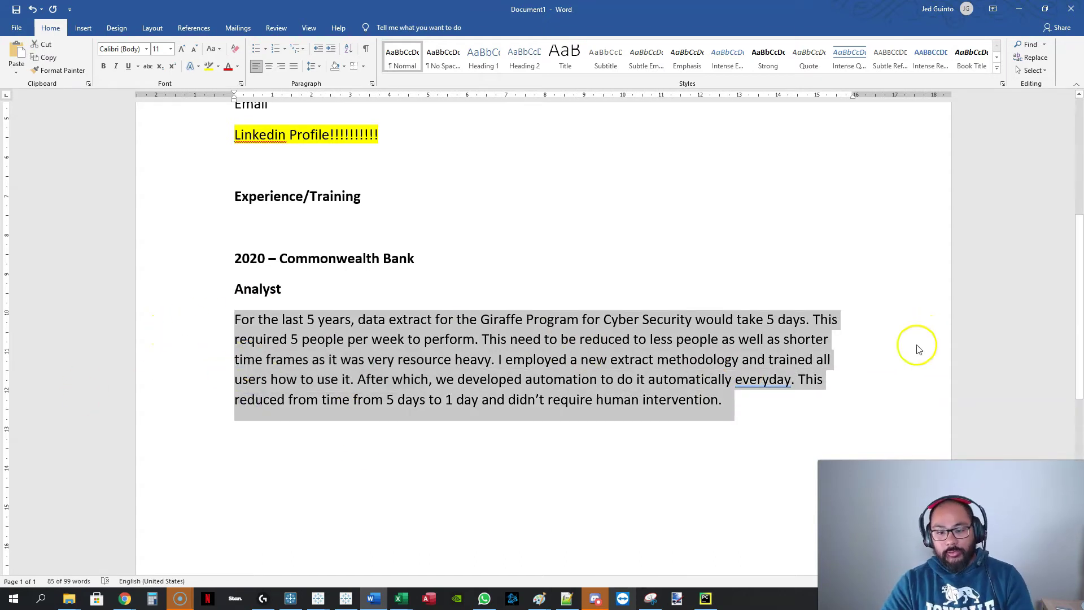
left_click(789, 419)
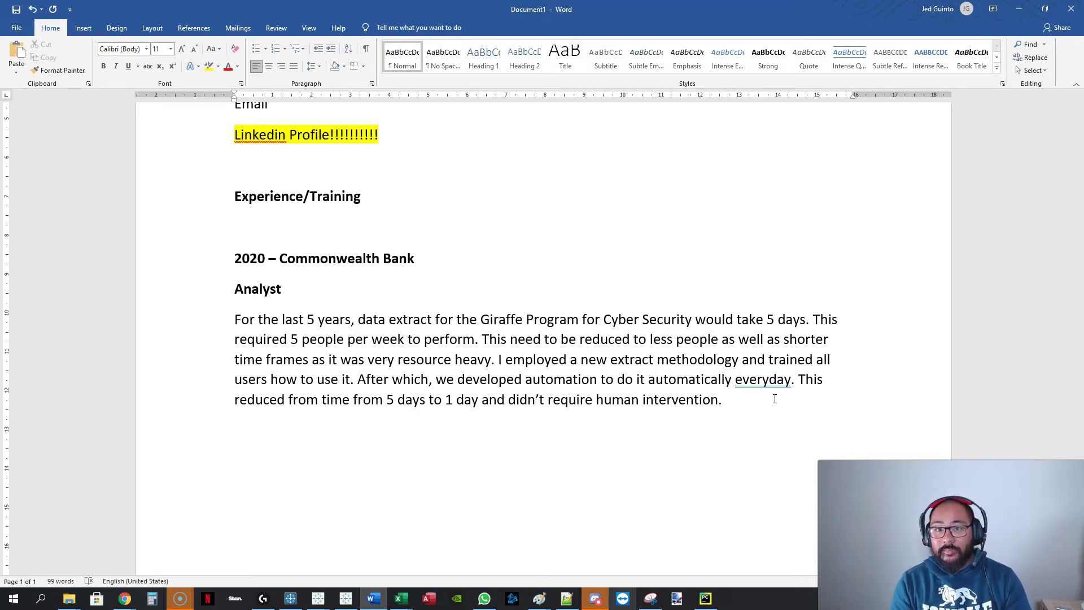
left_click(195, 320)
left_click_drag(194, 322, 191, 401)
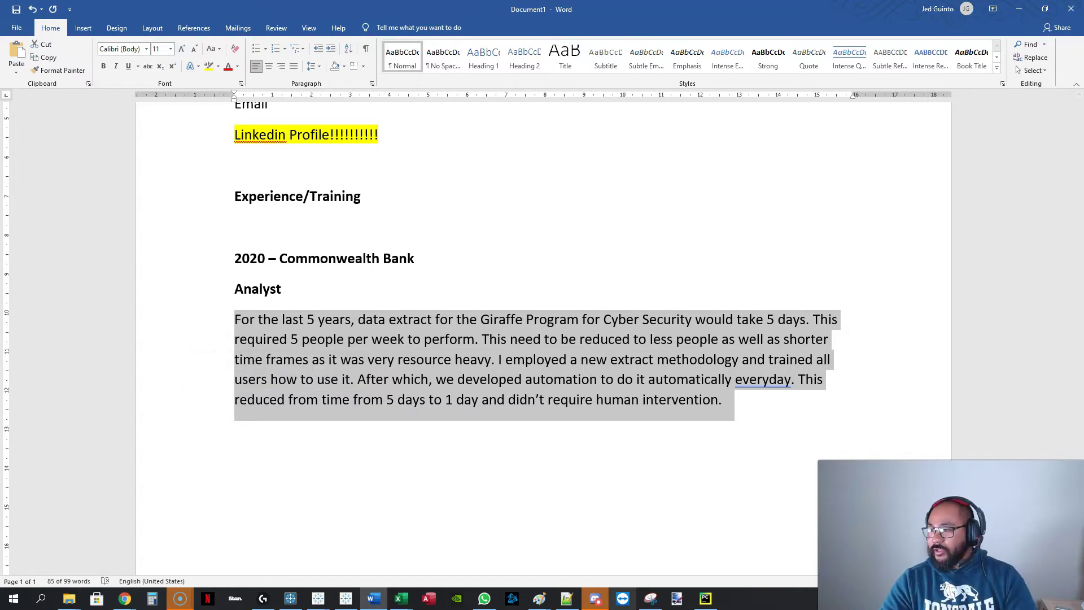
left_click(410, 318)
triple_click(409, 317)
left_click_drag(769, 405, 156, 321)
left_click(641, 417)
left_click(337, 486)
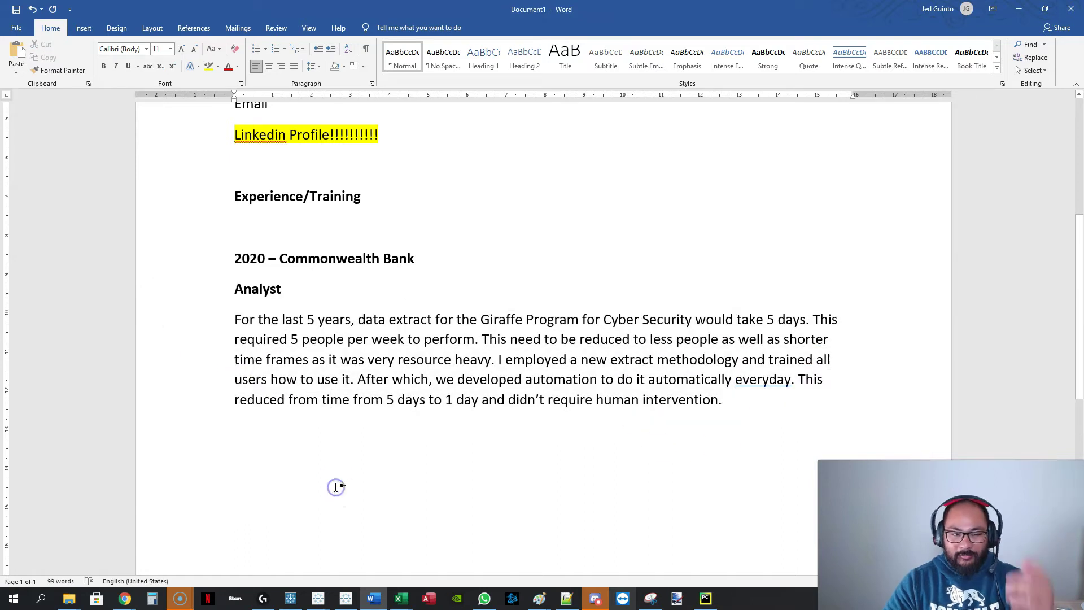
left_click(829, 429)
Add an Education line below the Analyst paragraph.
type("Education")
key("Return")
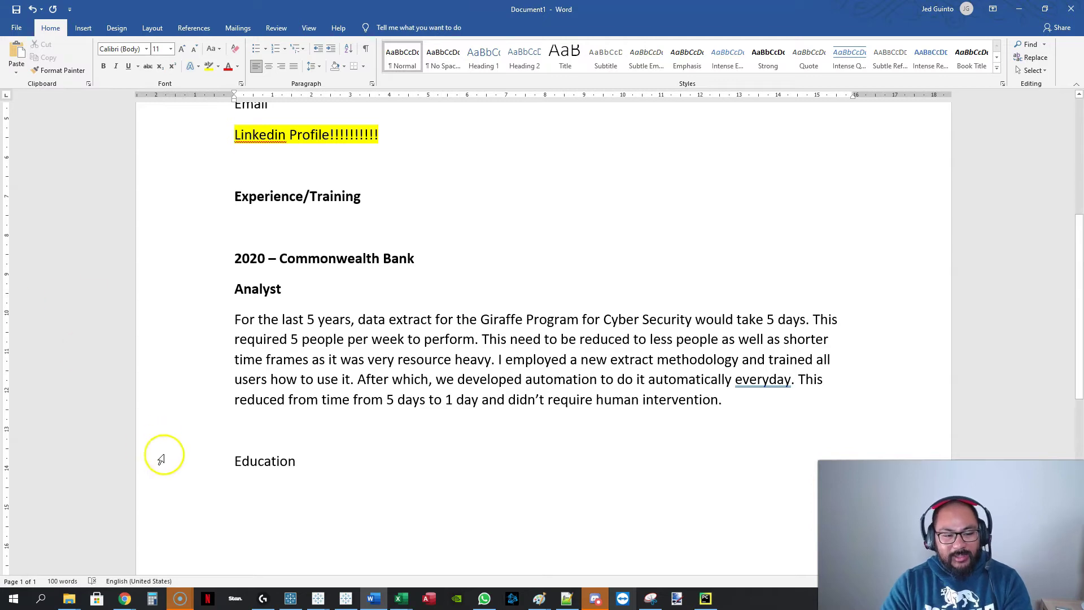
left_click(165, 467)
left_click(299, 462)
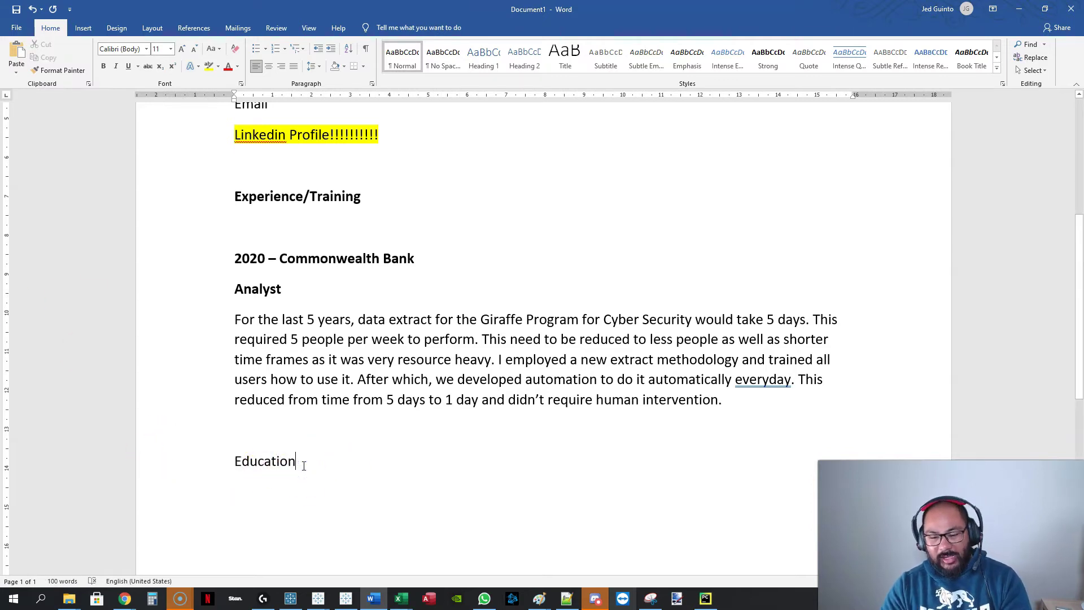
key("Return")
Add Hobbies and Awards lines beneath Education.
type("HGo")
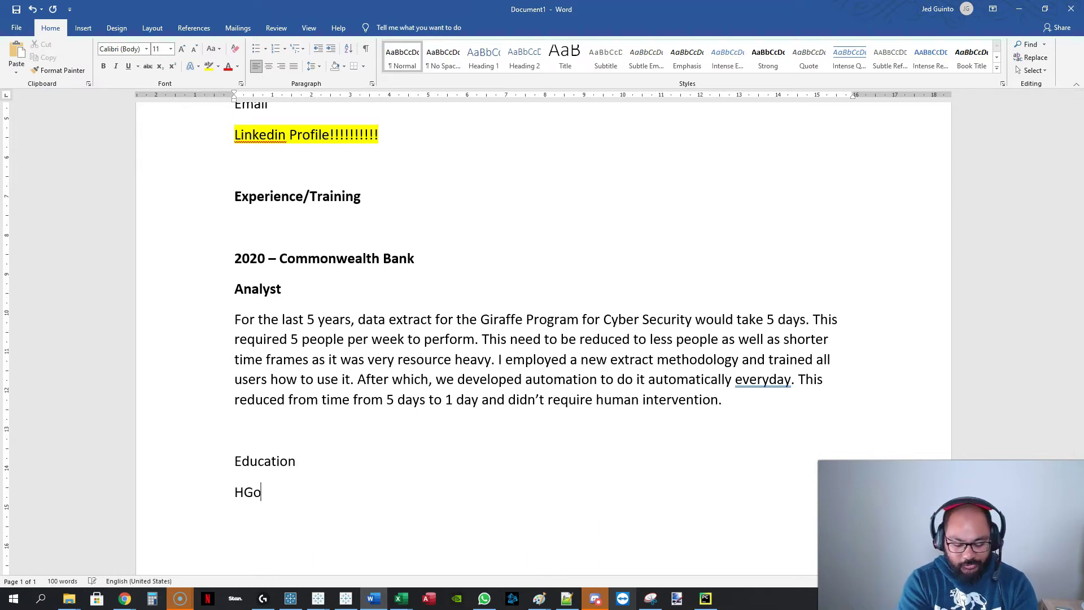
key("BackSpace")
type("obbies")
key("Return")
type("Awards")
key("Return")
Add period placeholder lines below Awards.
key("Return")
type(".")
key("Return")
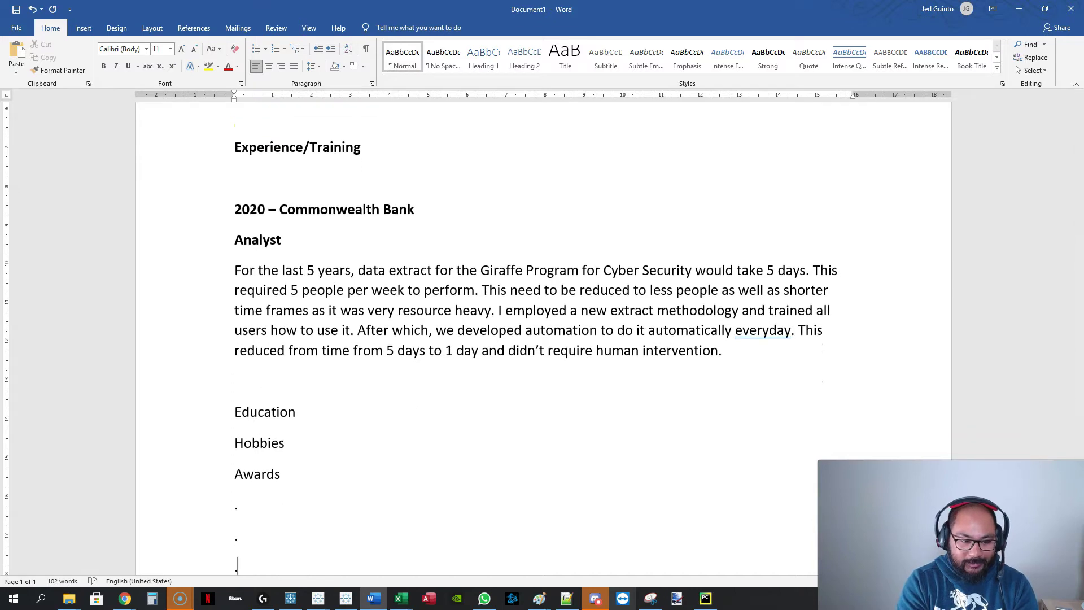
type(".")
key("Return")
left_click(587, 309)
scroll(341, 295, "up", 1)
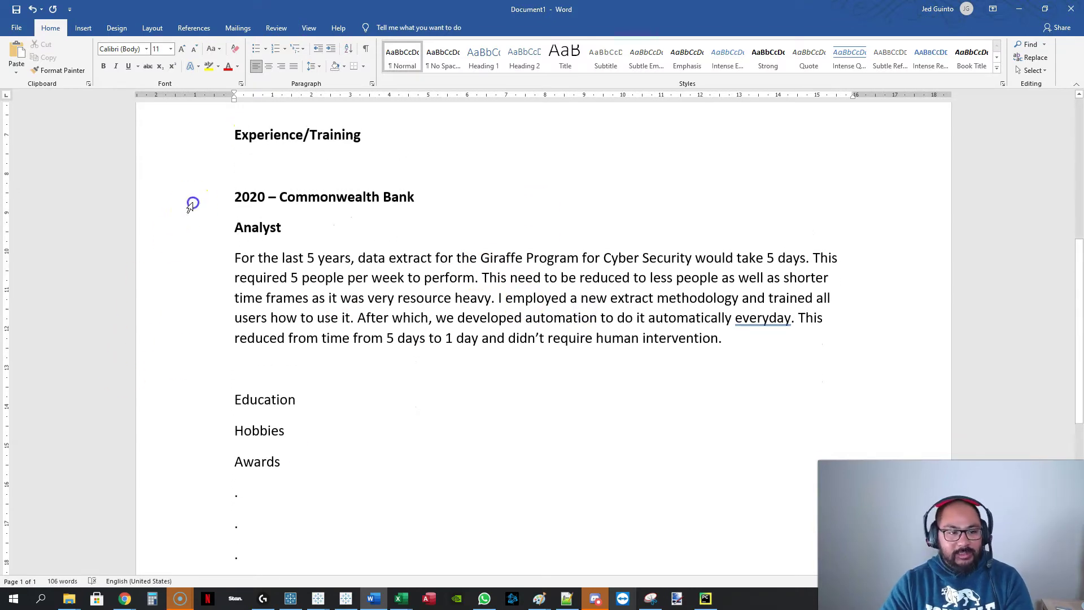